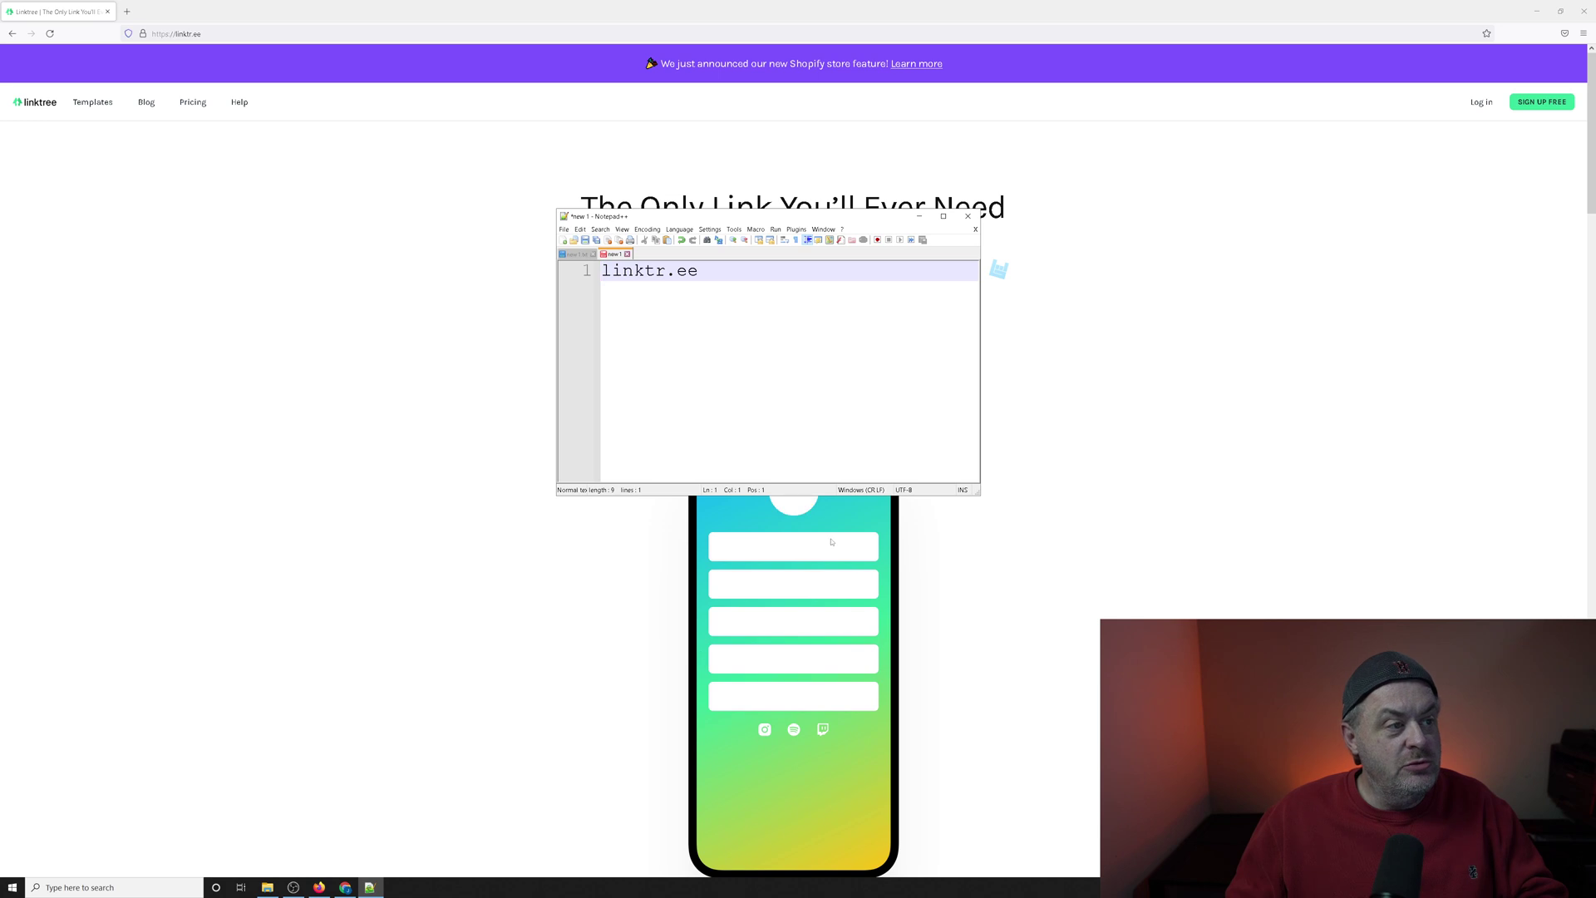
- Sign up for a free Linktree account with a username, email and password, accepting the terms
left_click(924, 218)
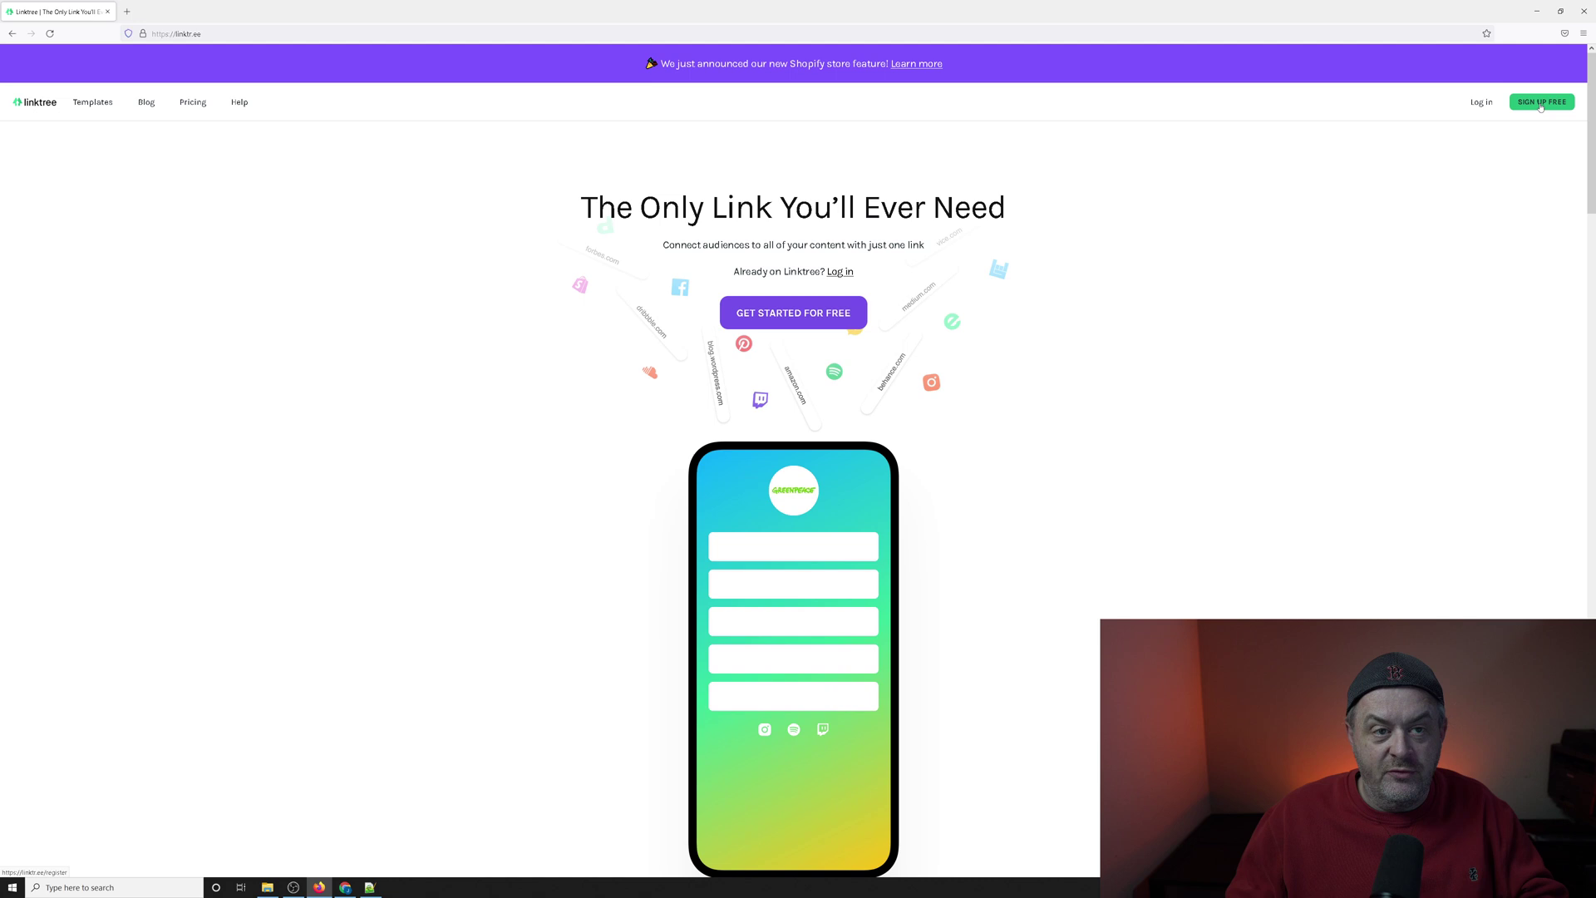
left_click(1539, 106)
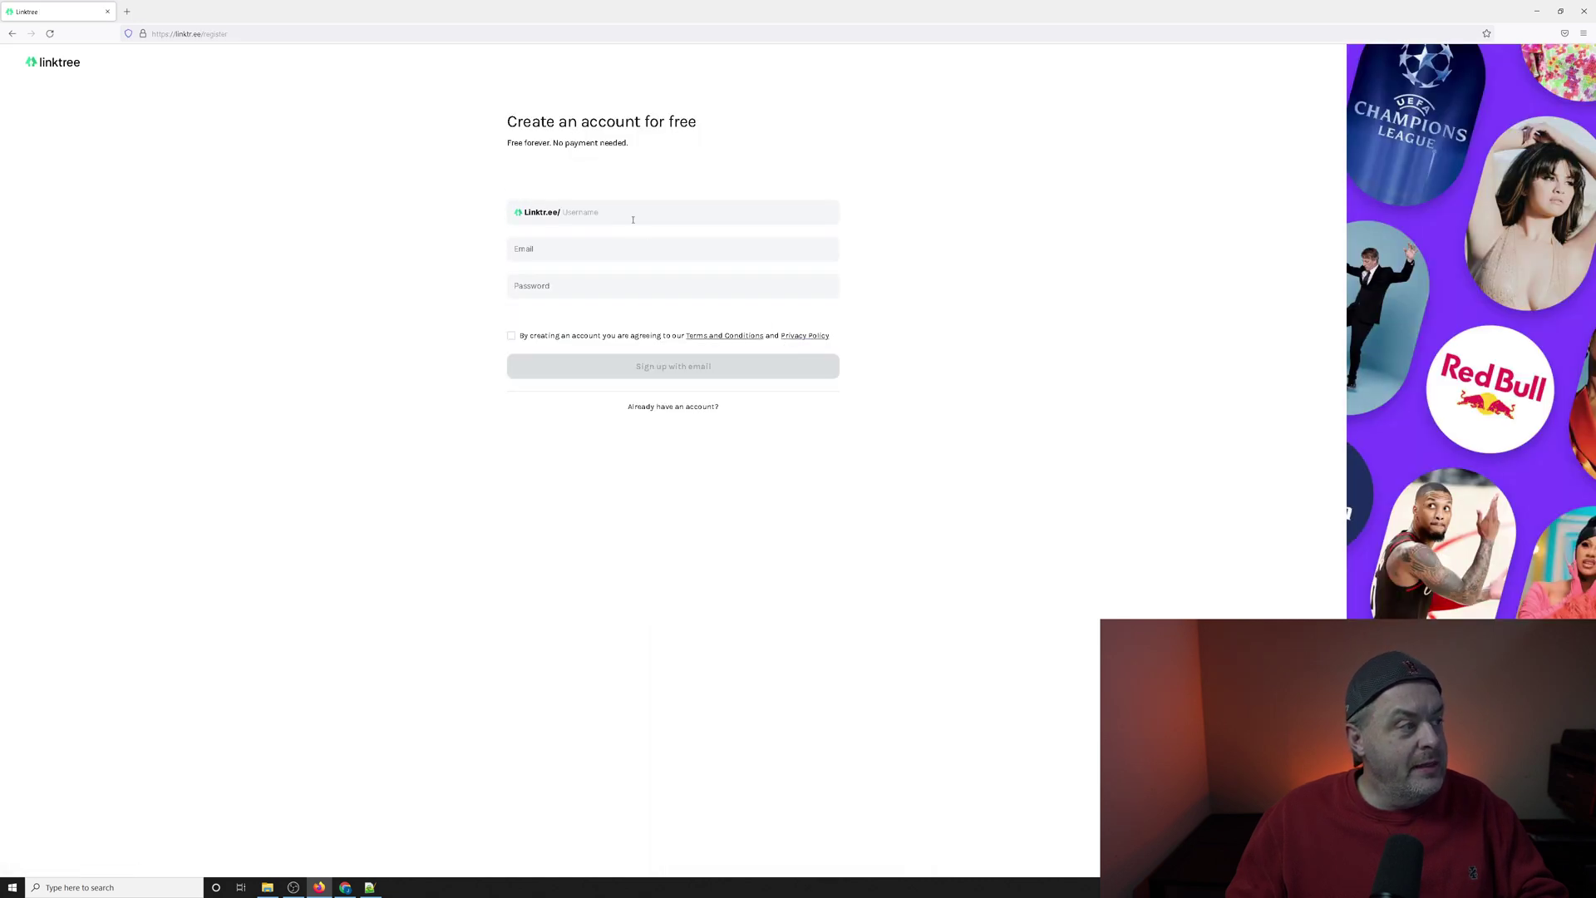
left_click(632, 216)
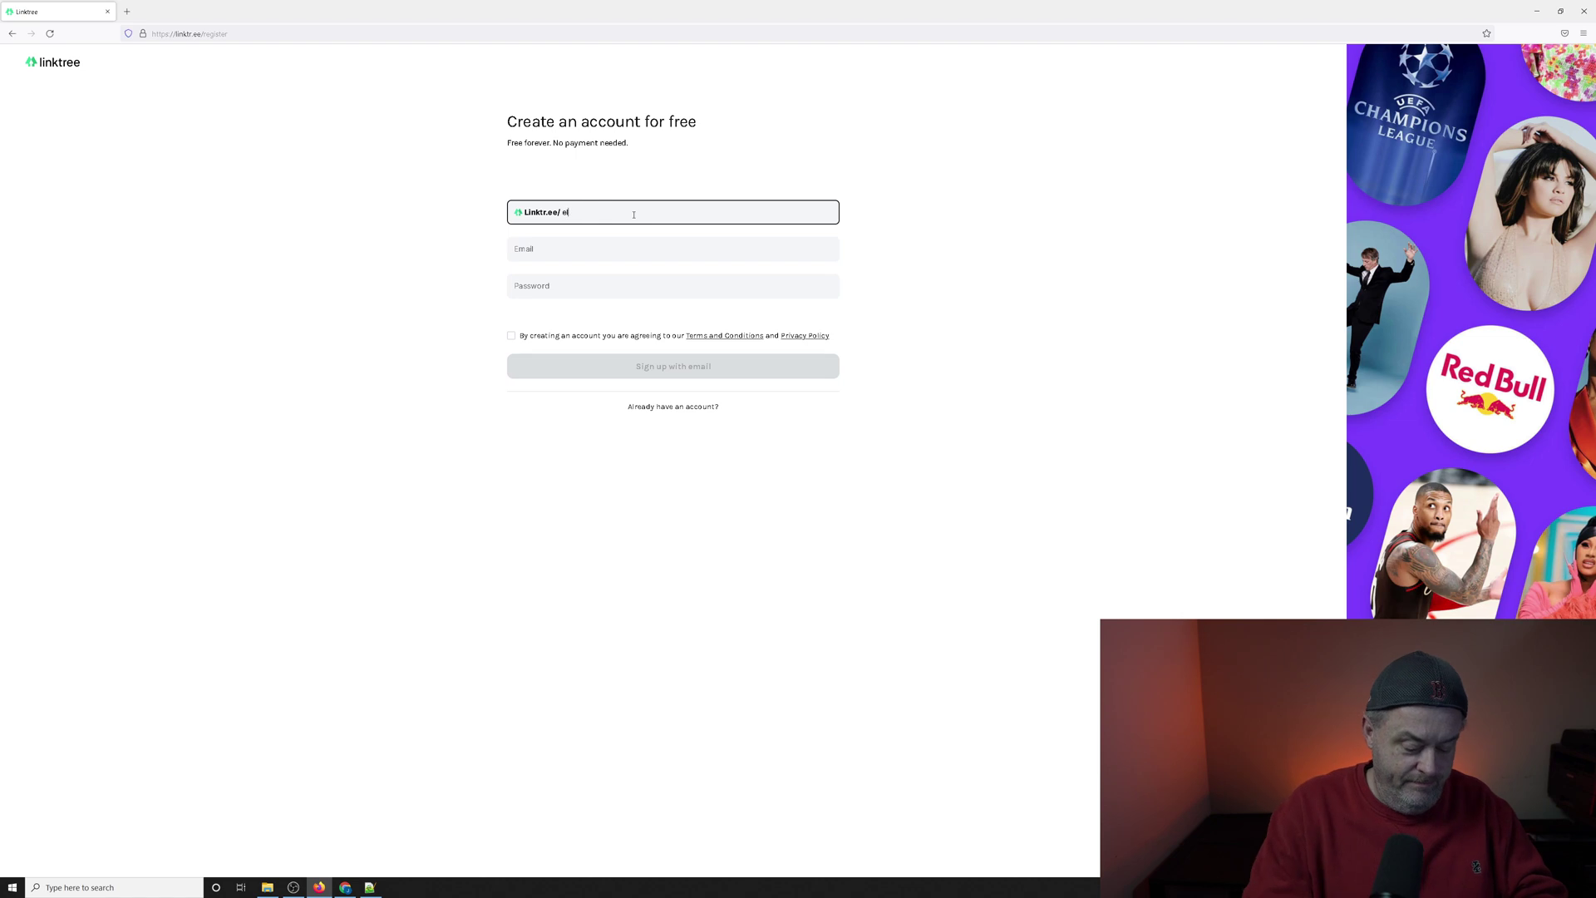
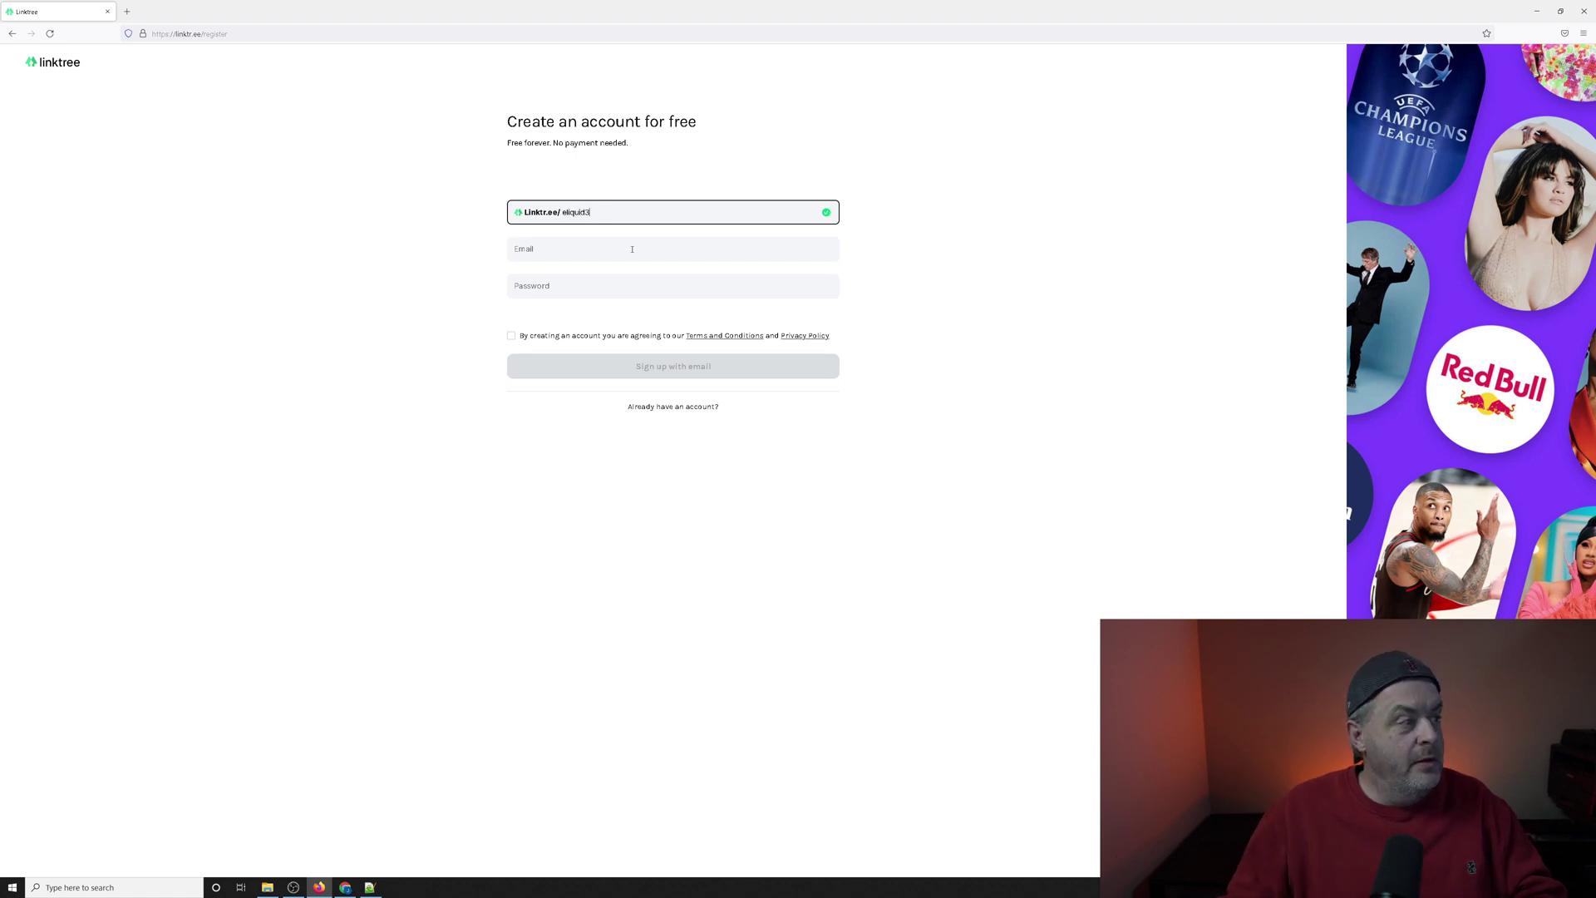
left_click(633, 256)
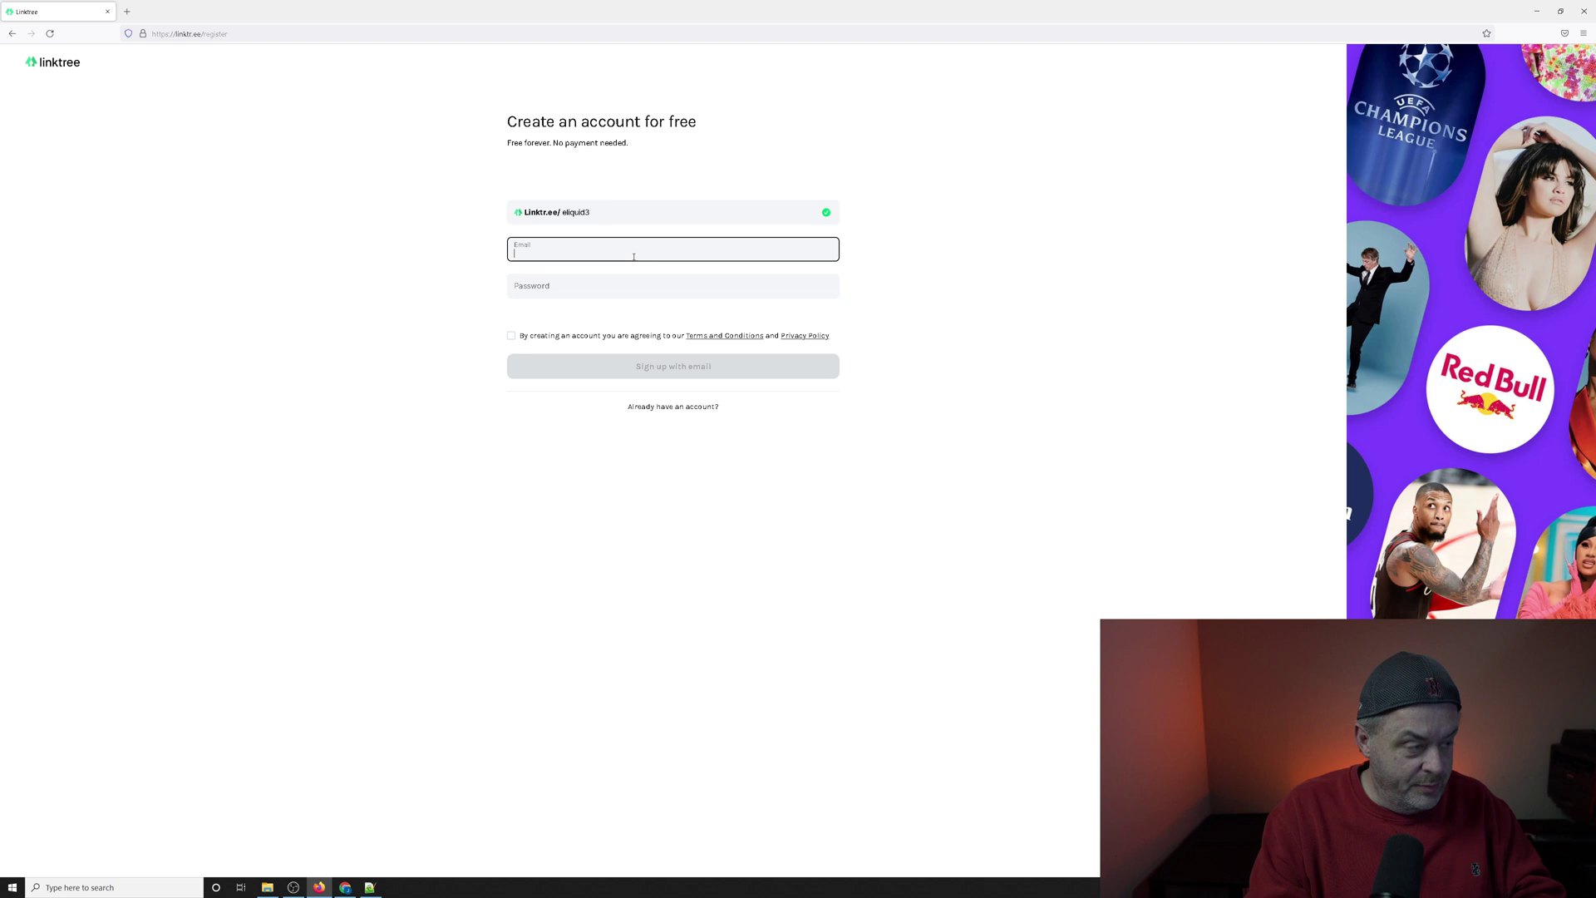
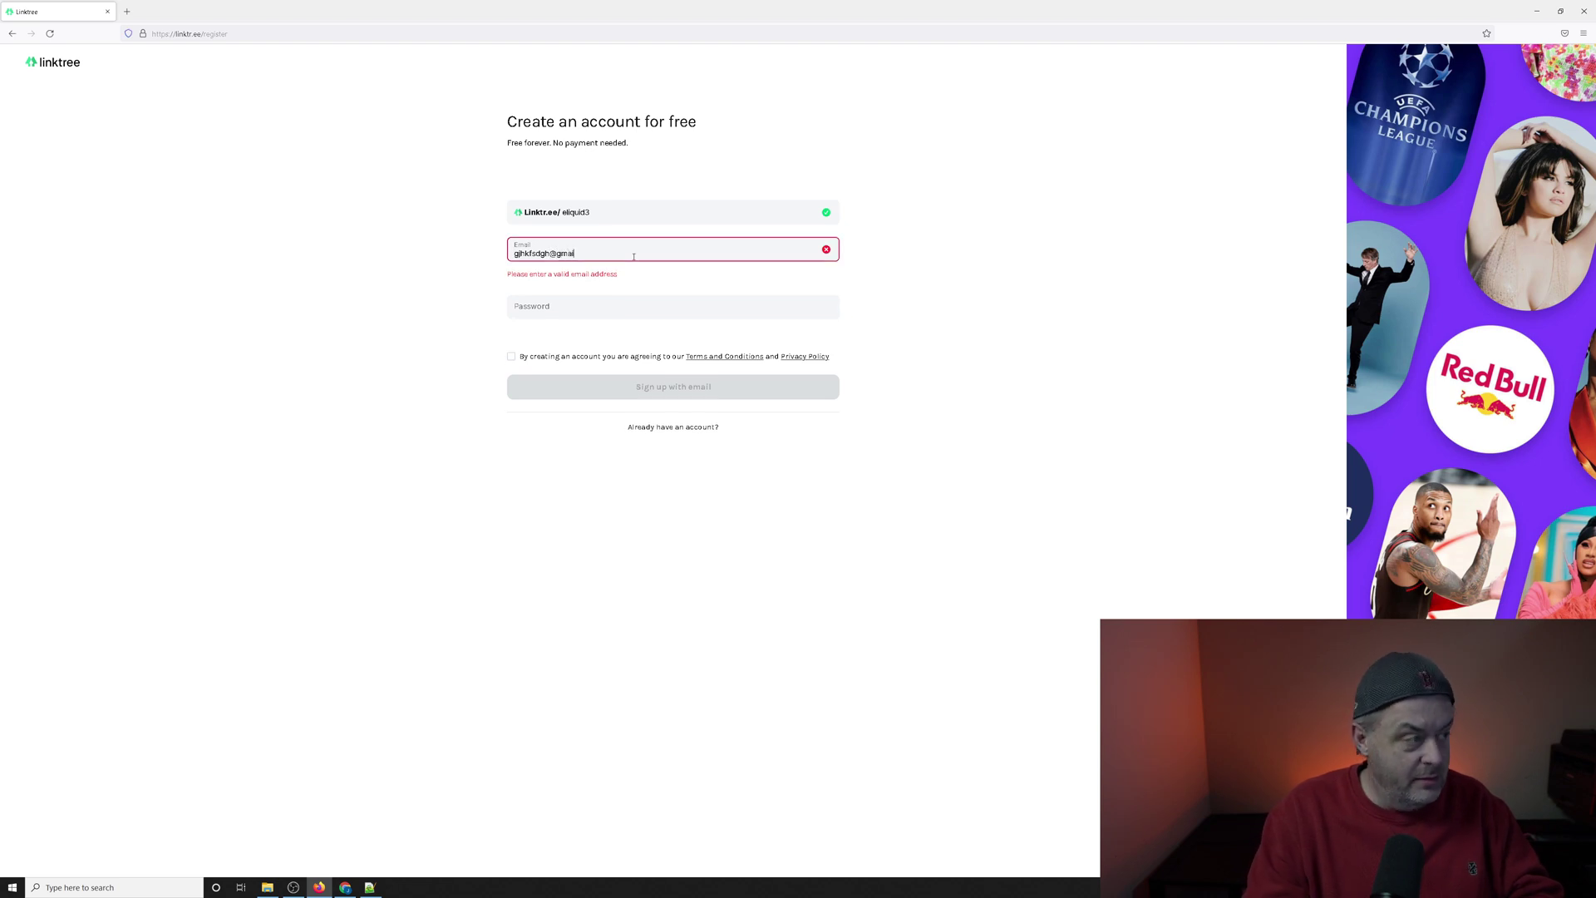
key("Tab")
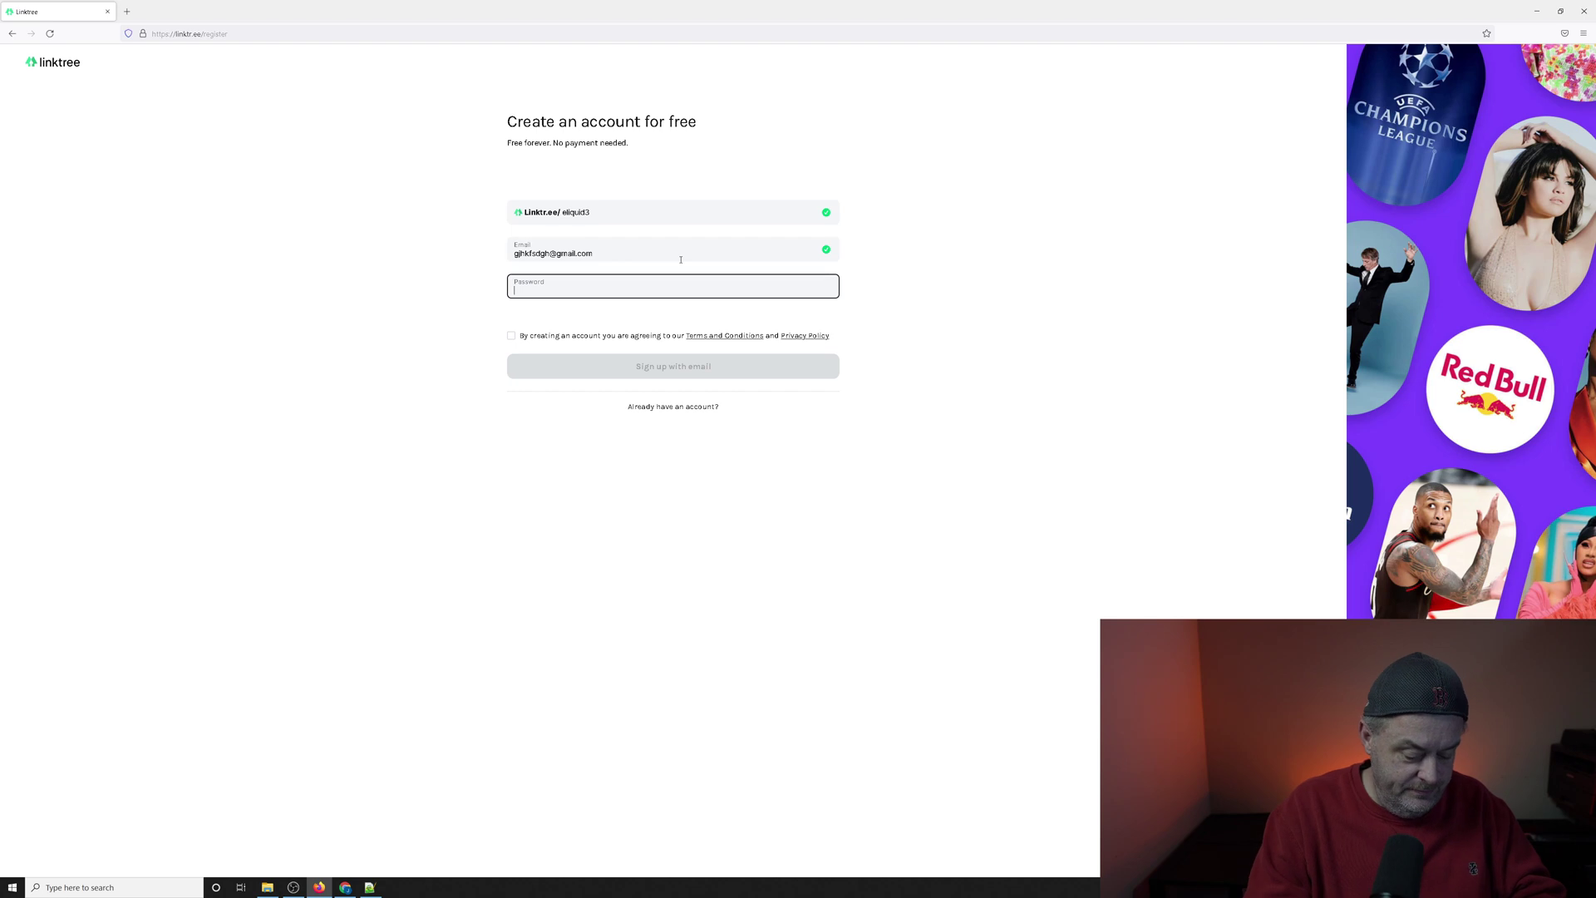
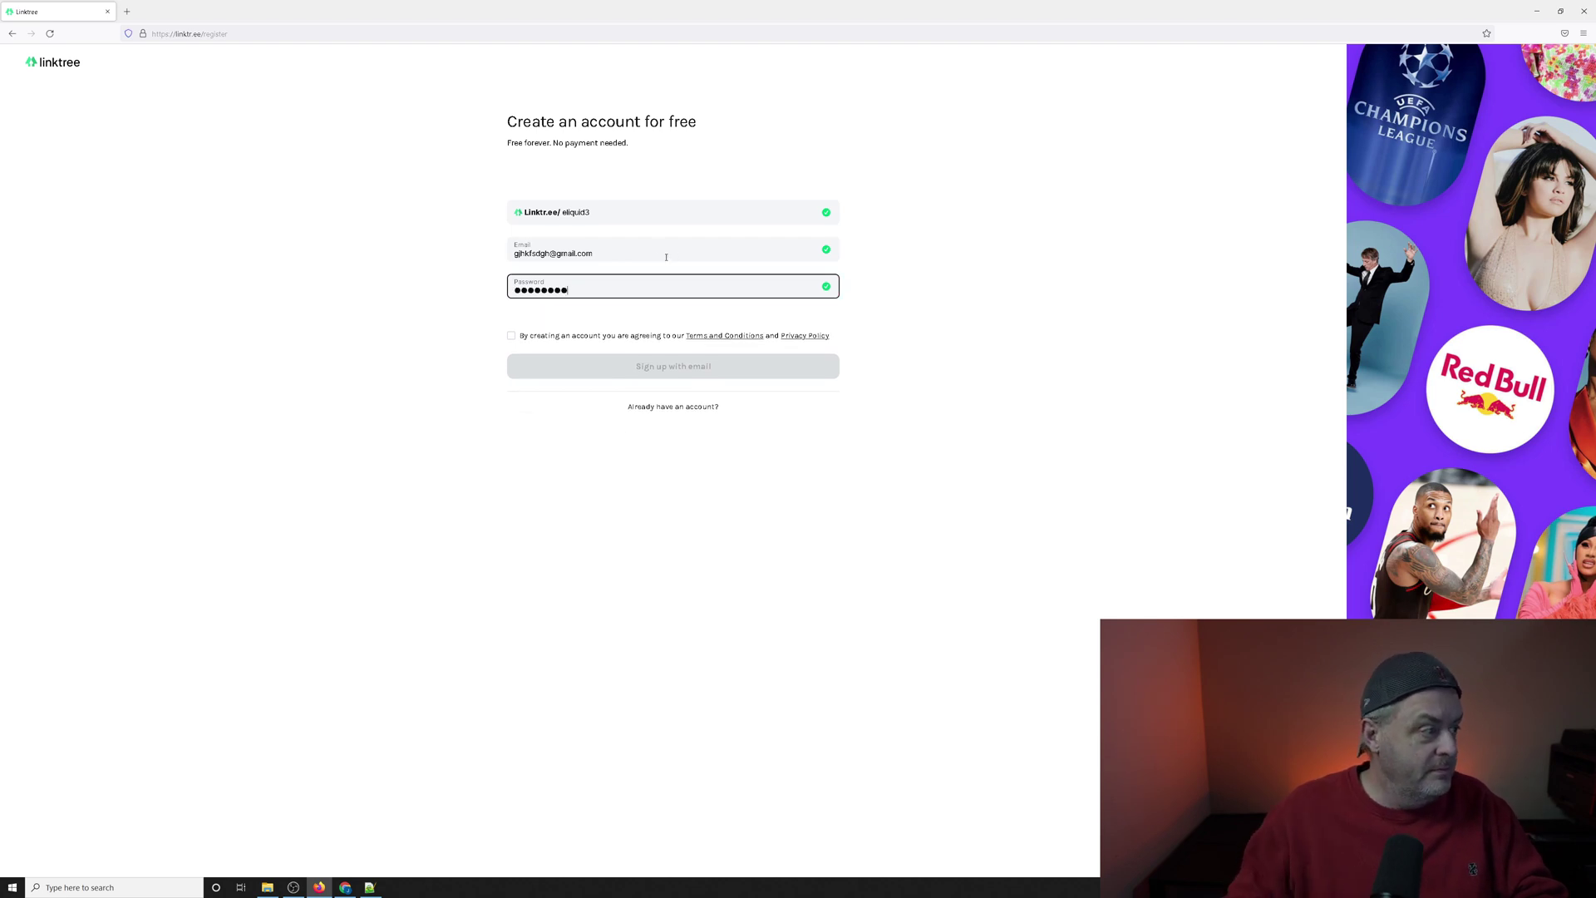
left_click(663, 335)
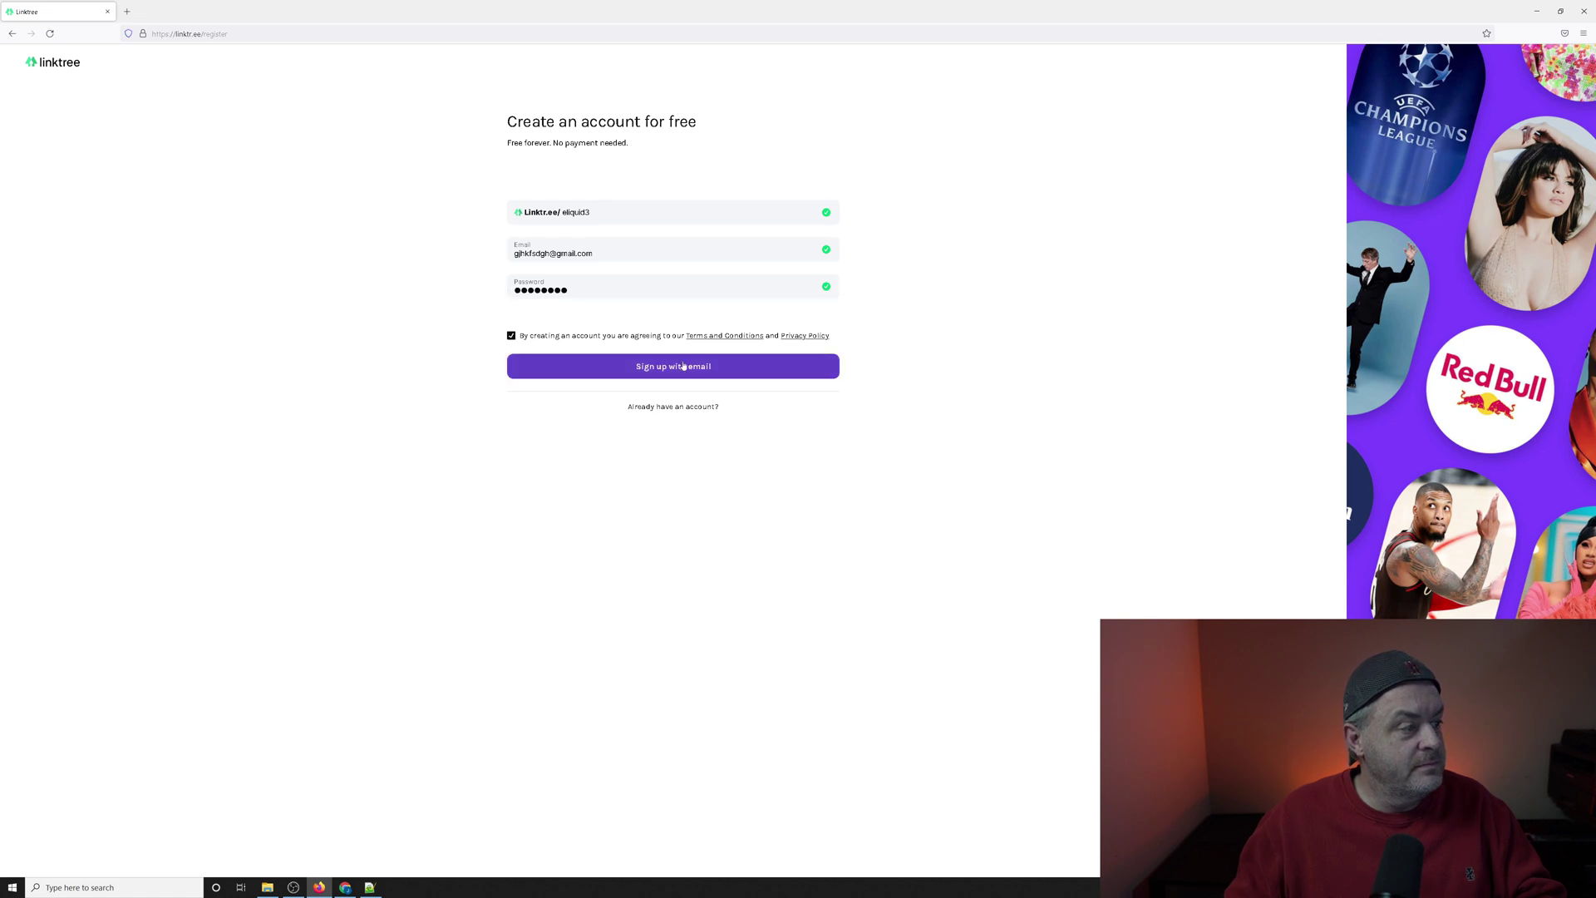
left_click(678, 367)
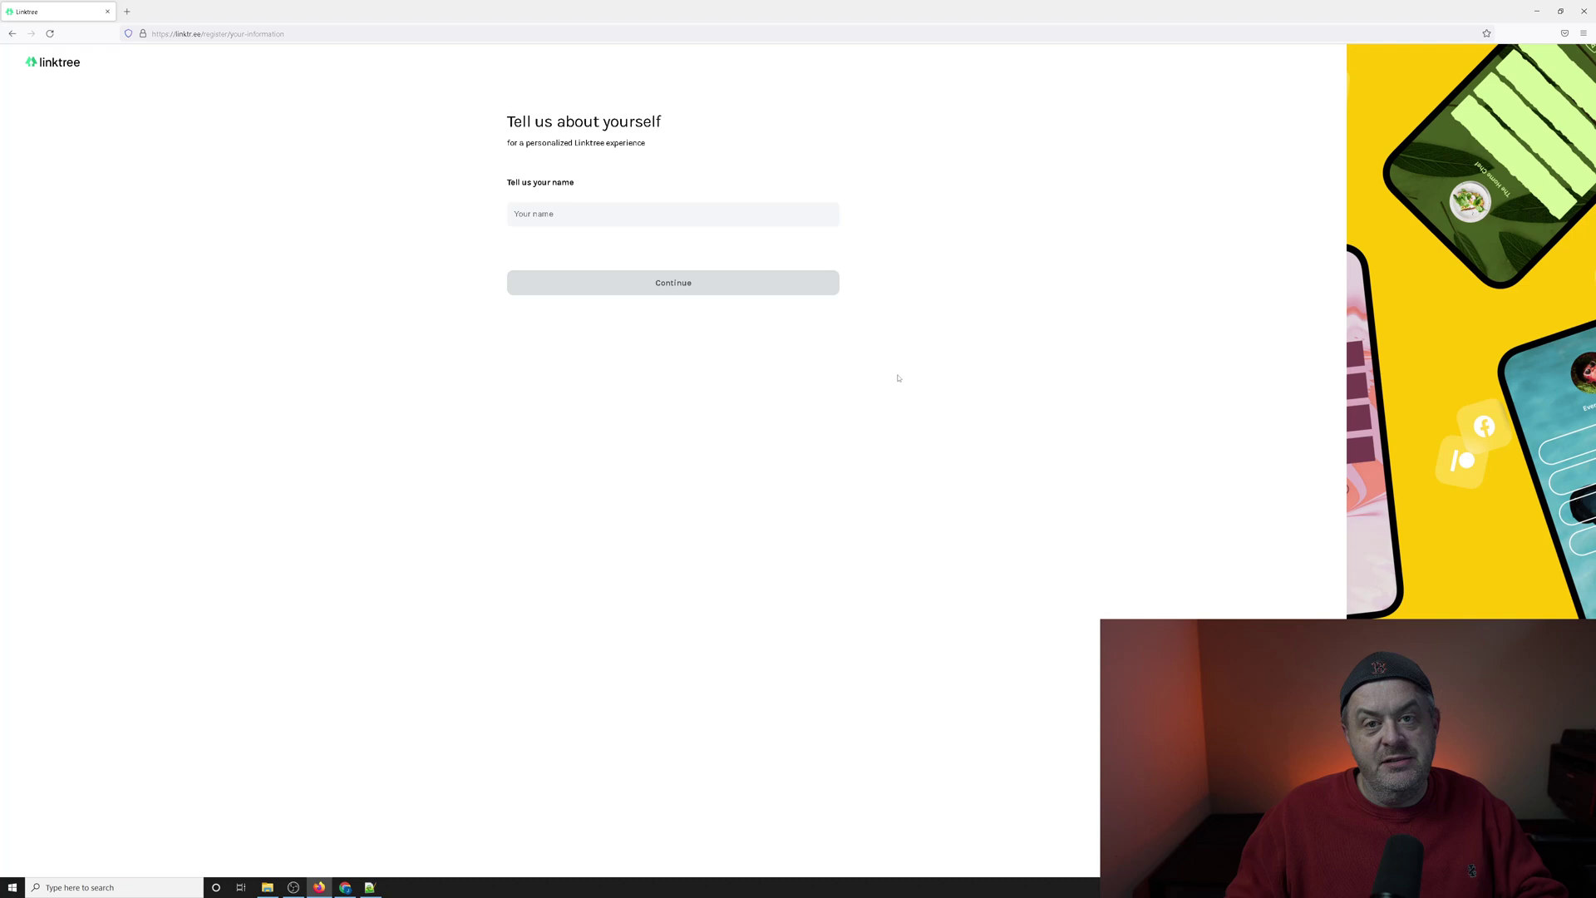
left_click(719, 218)
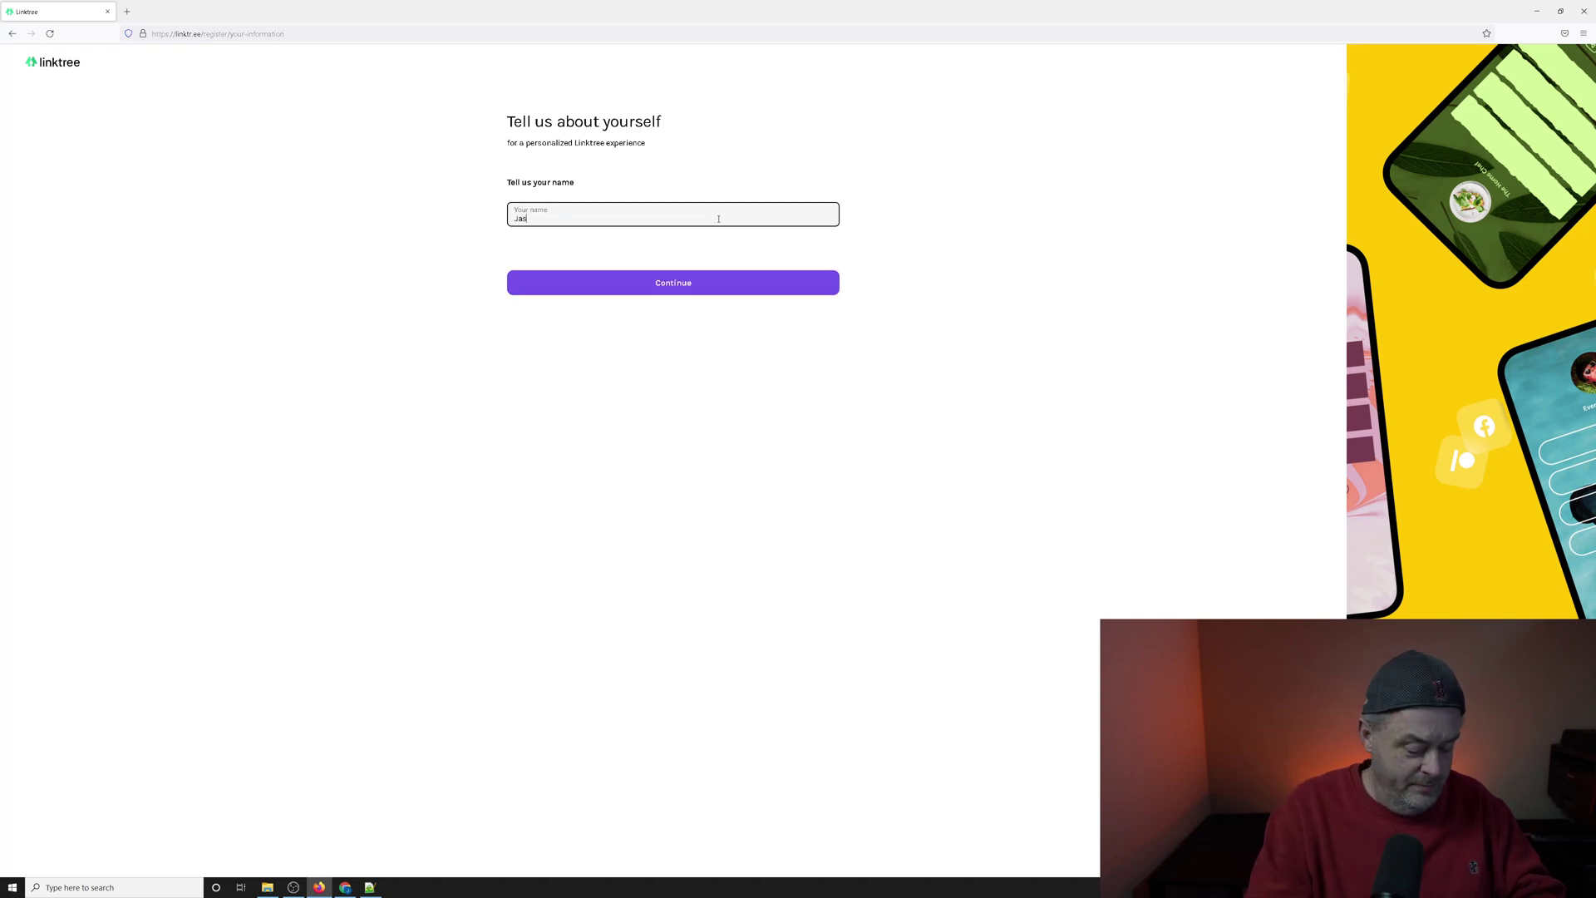
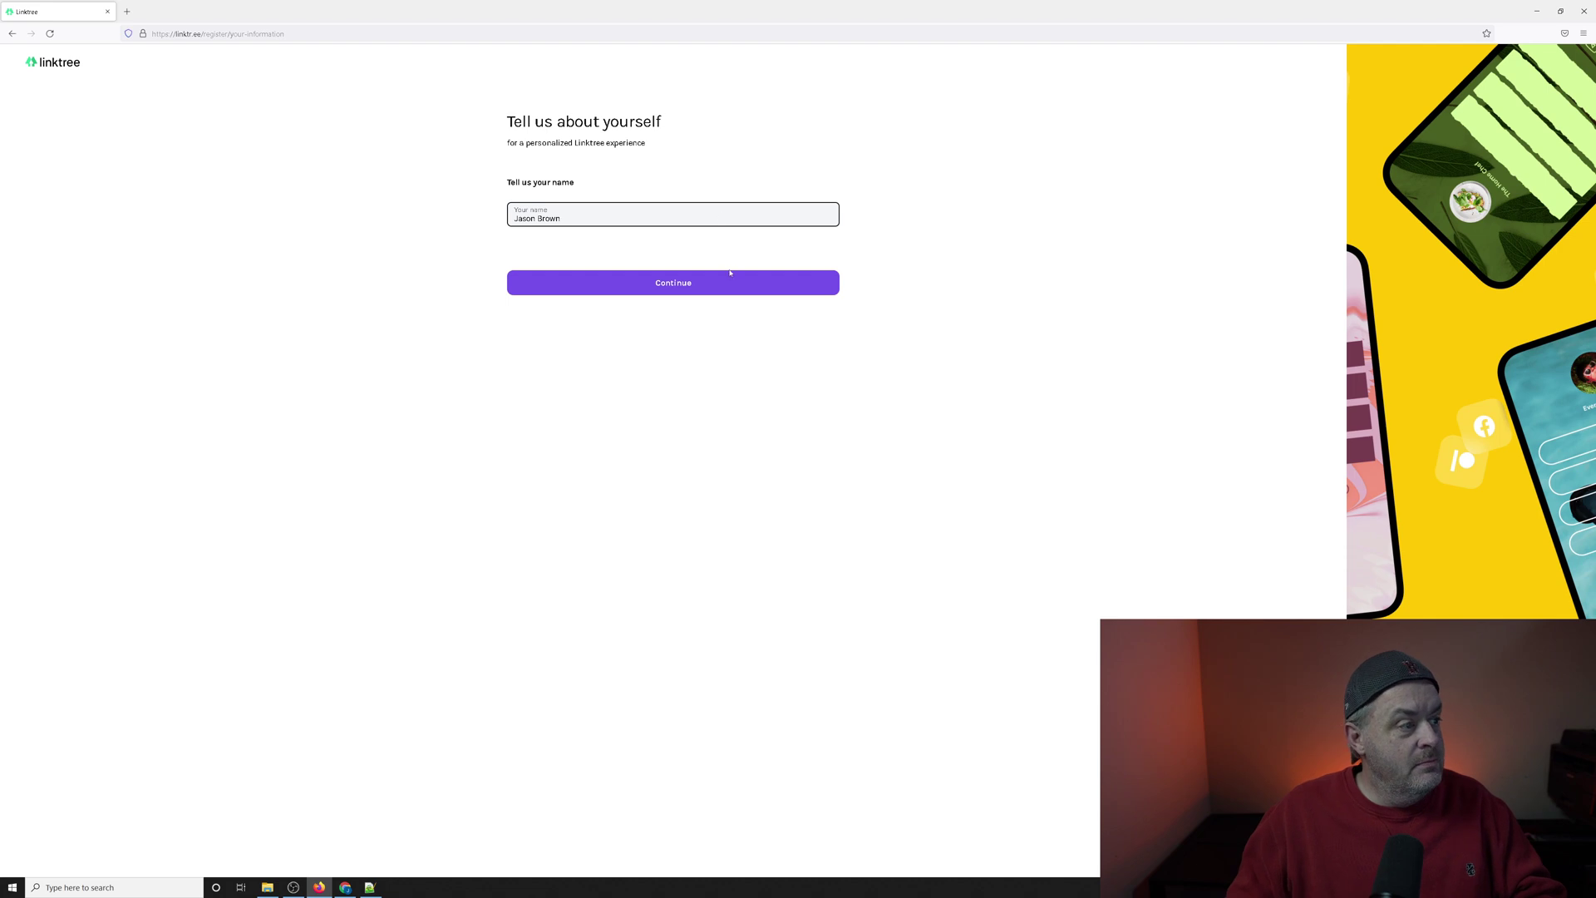
left_click(731, 283)
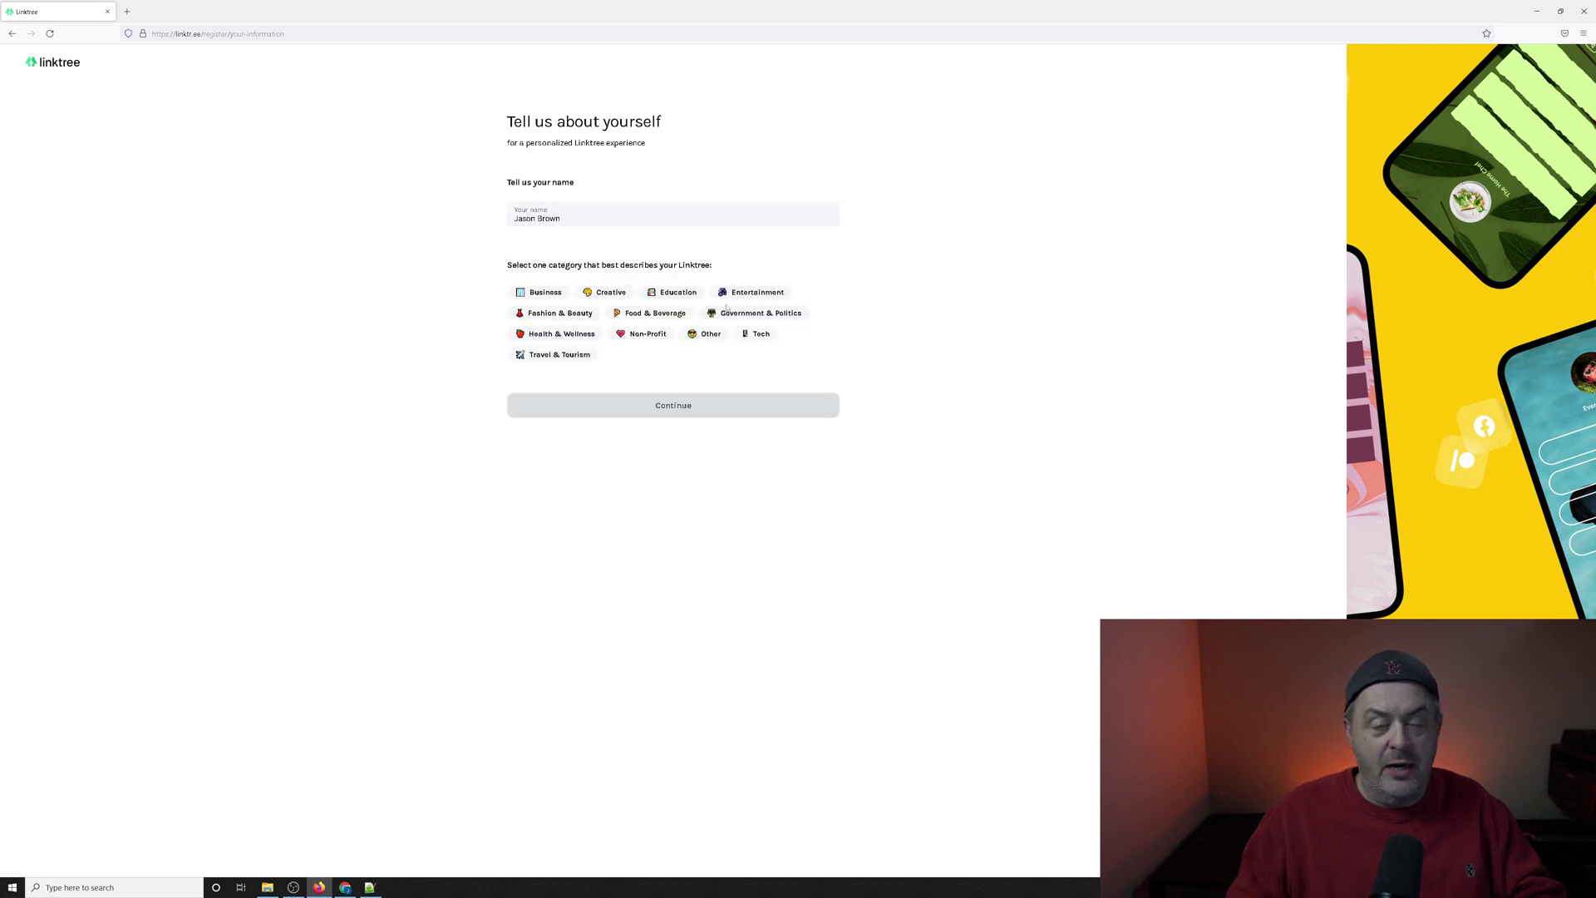
left_click(544, 292)
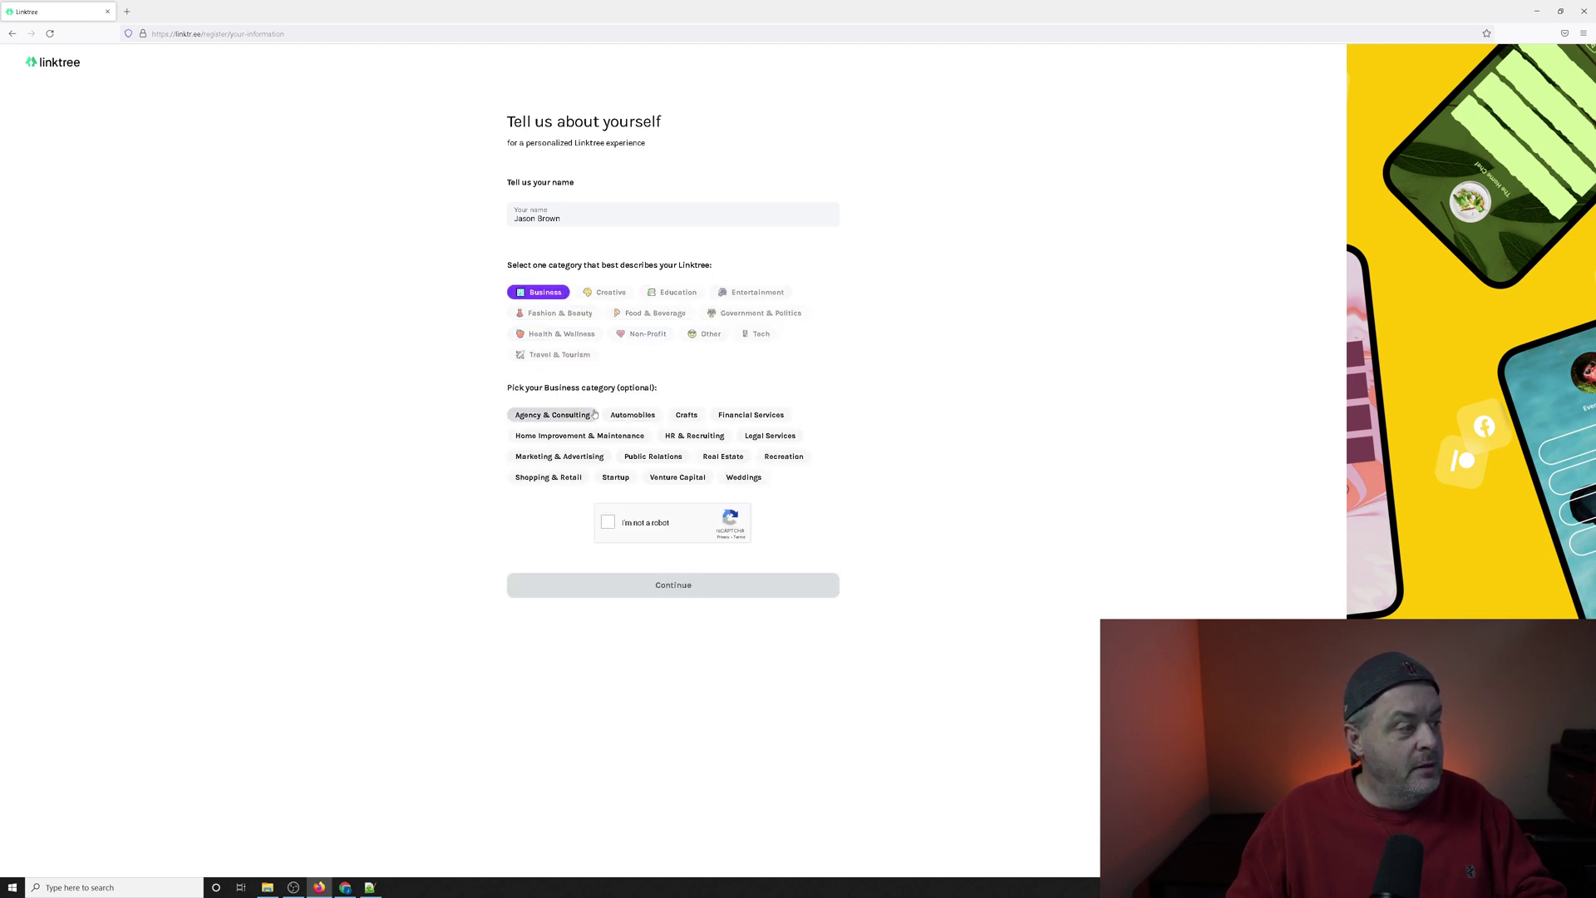
left_click(553, 414)
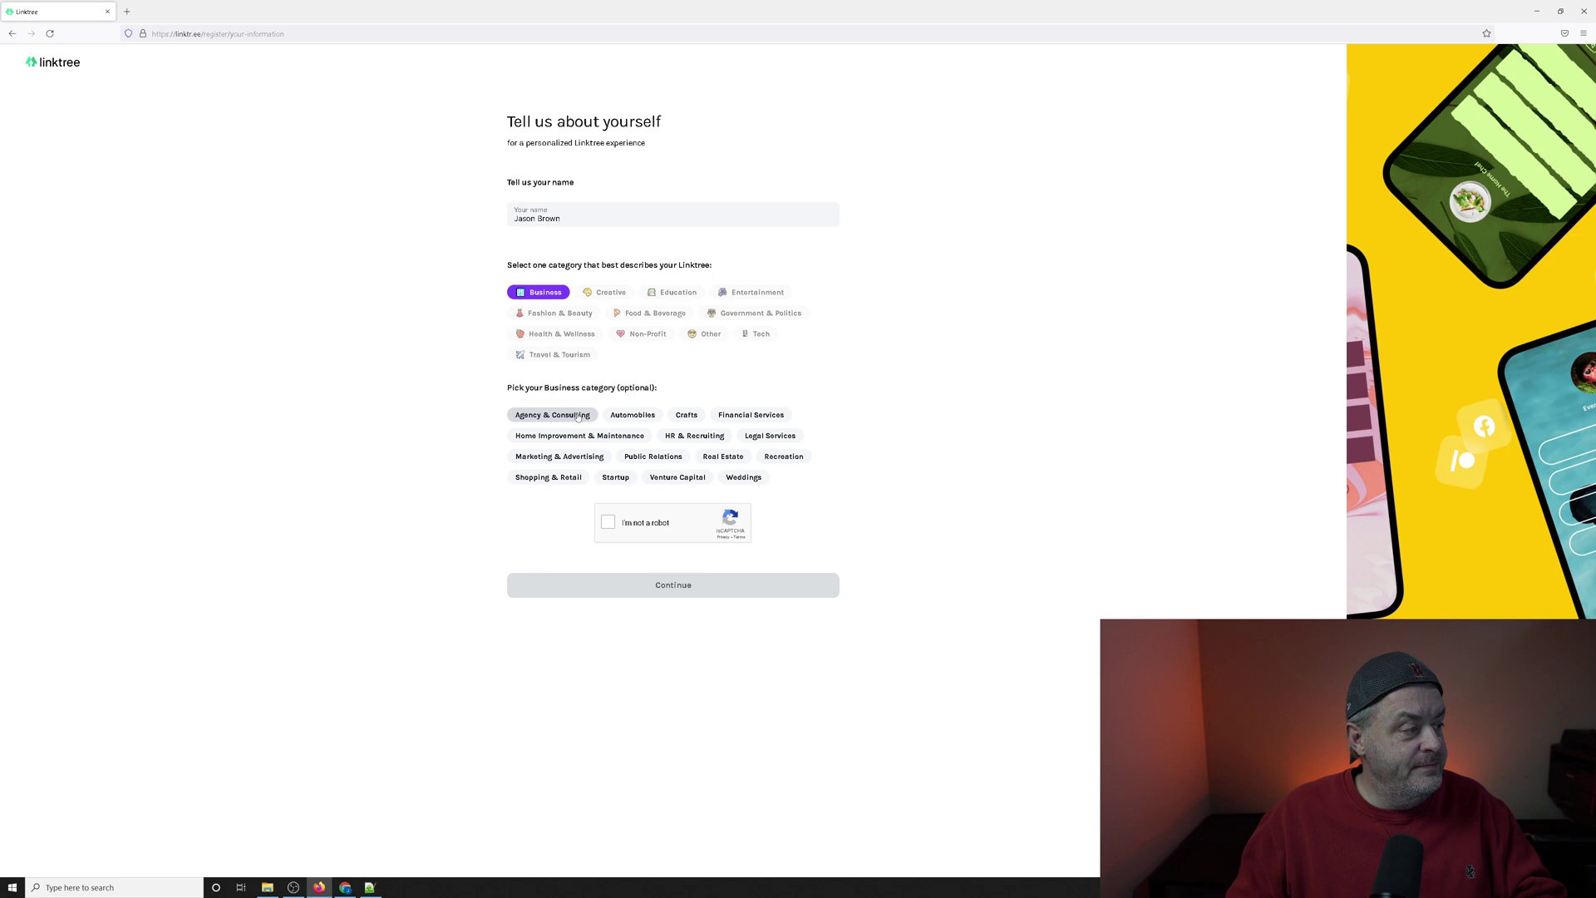
left_click(609, 523)
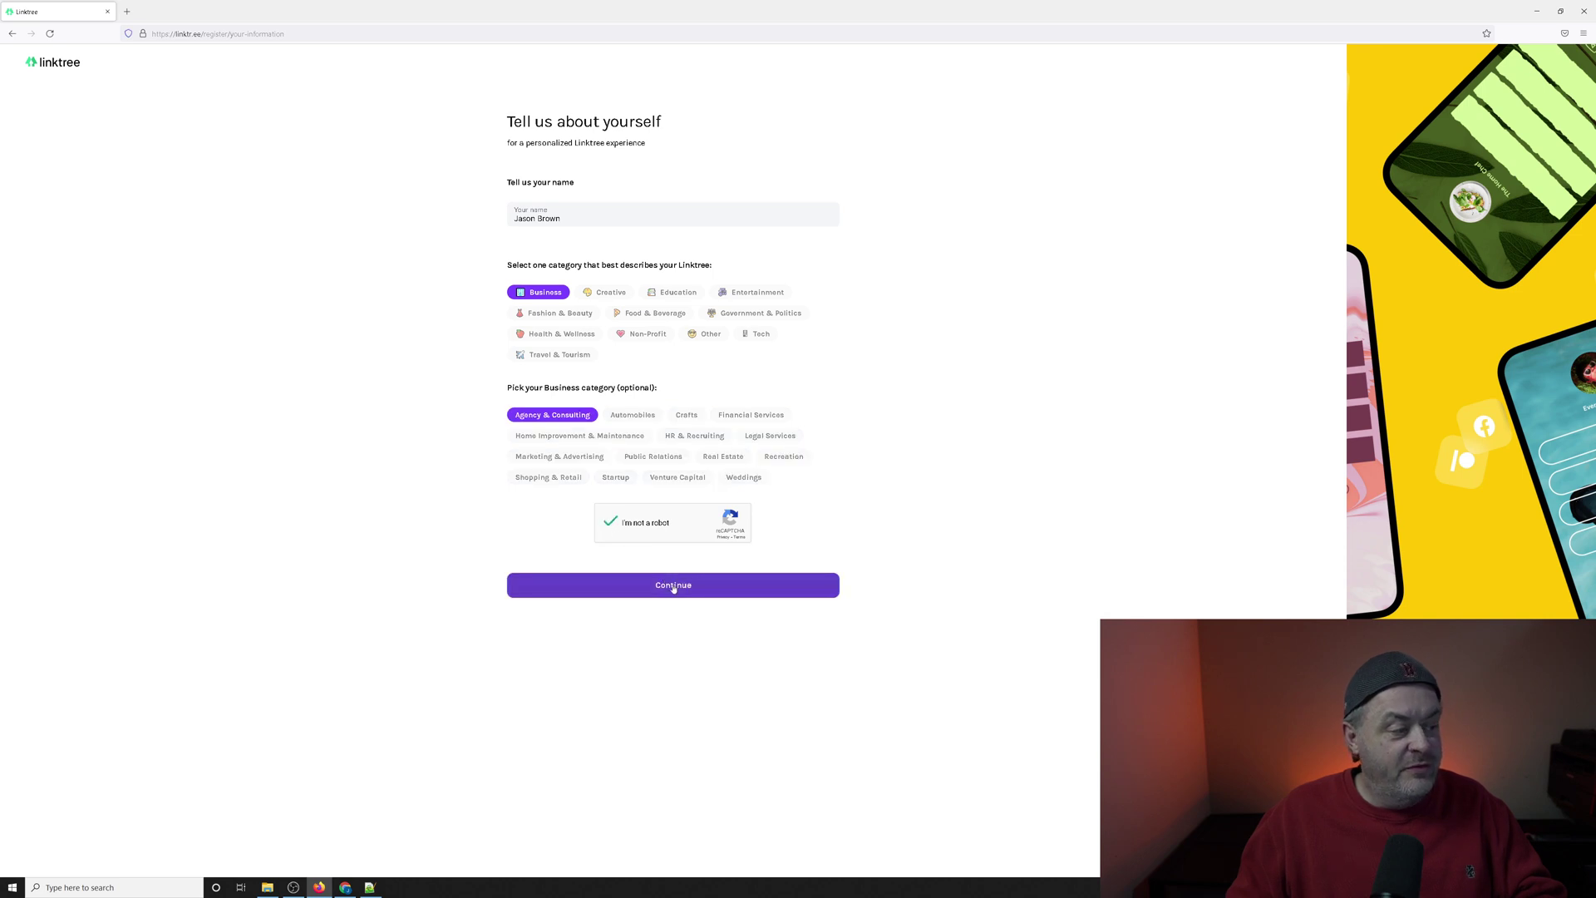
left_click(673, 585)
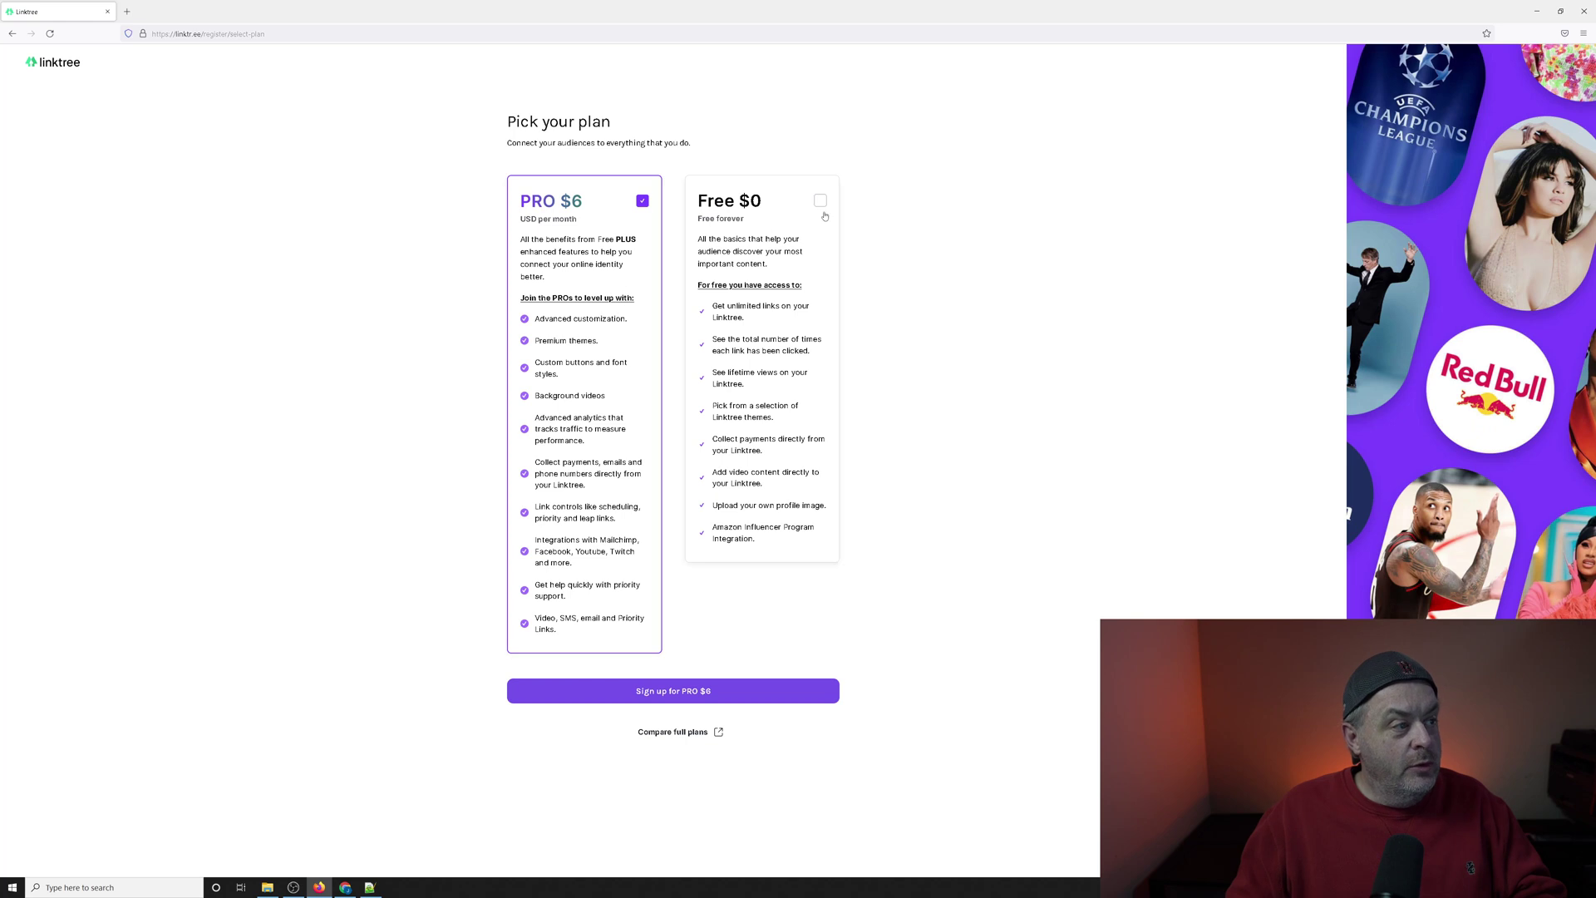
- Choose the Free $0 plan and continue to the new account's empty dashboard
left_click(818, 202)
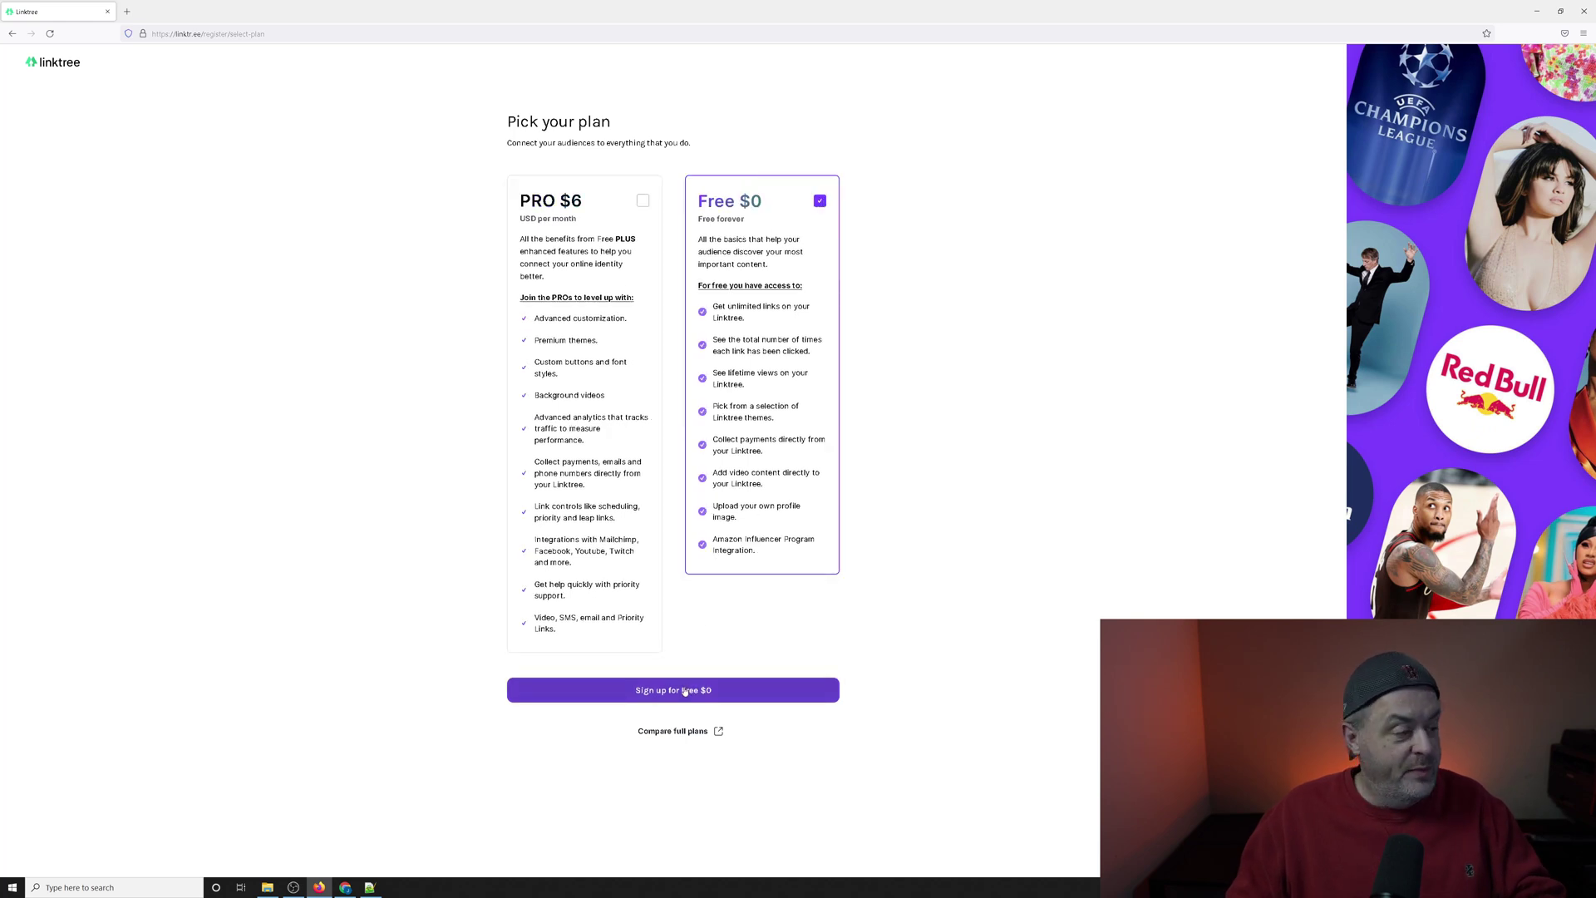
left_click(683, 692)
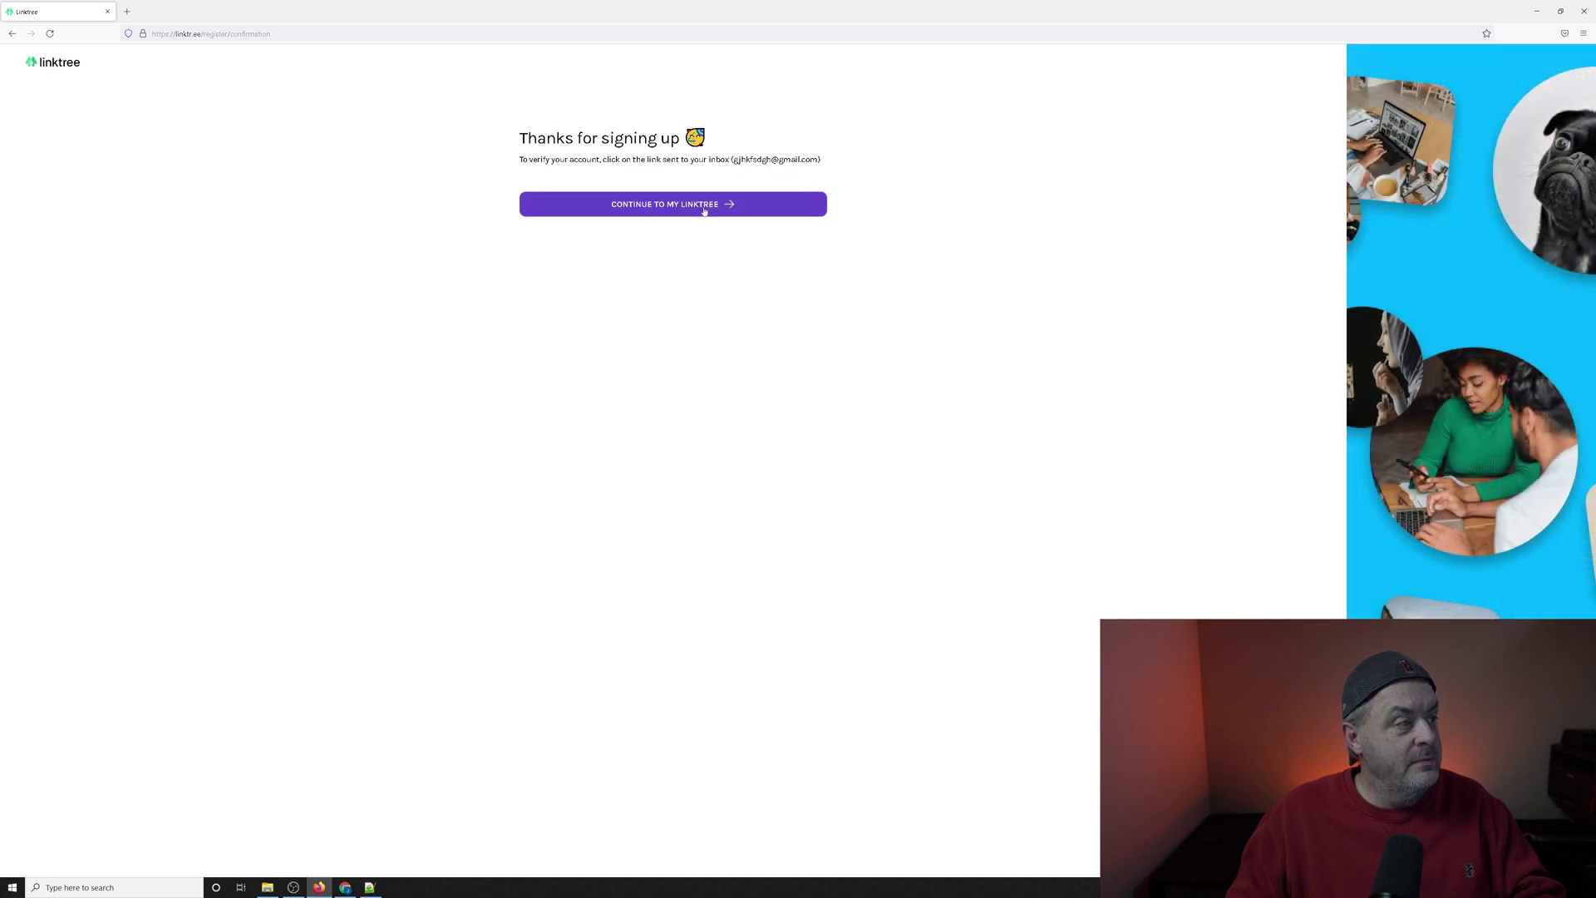
left_click(704, 205)
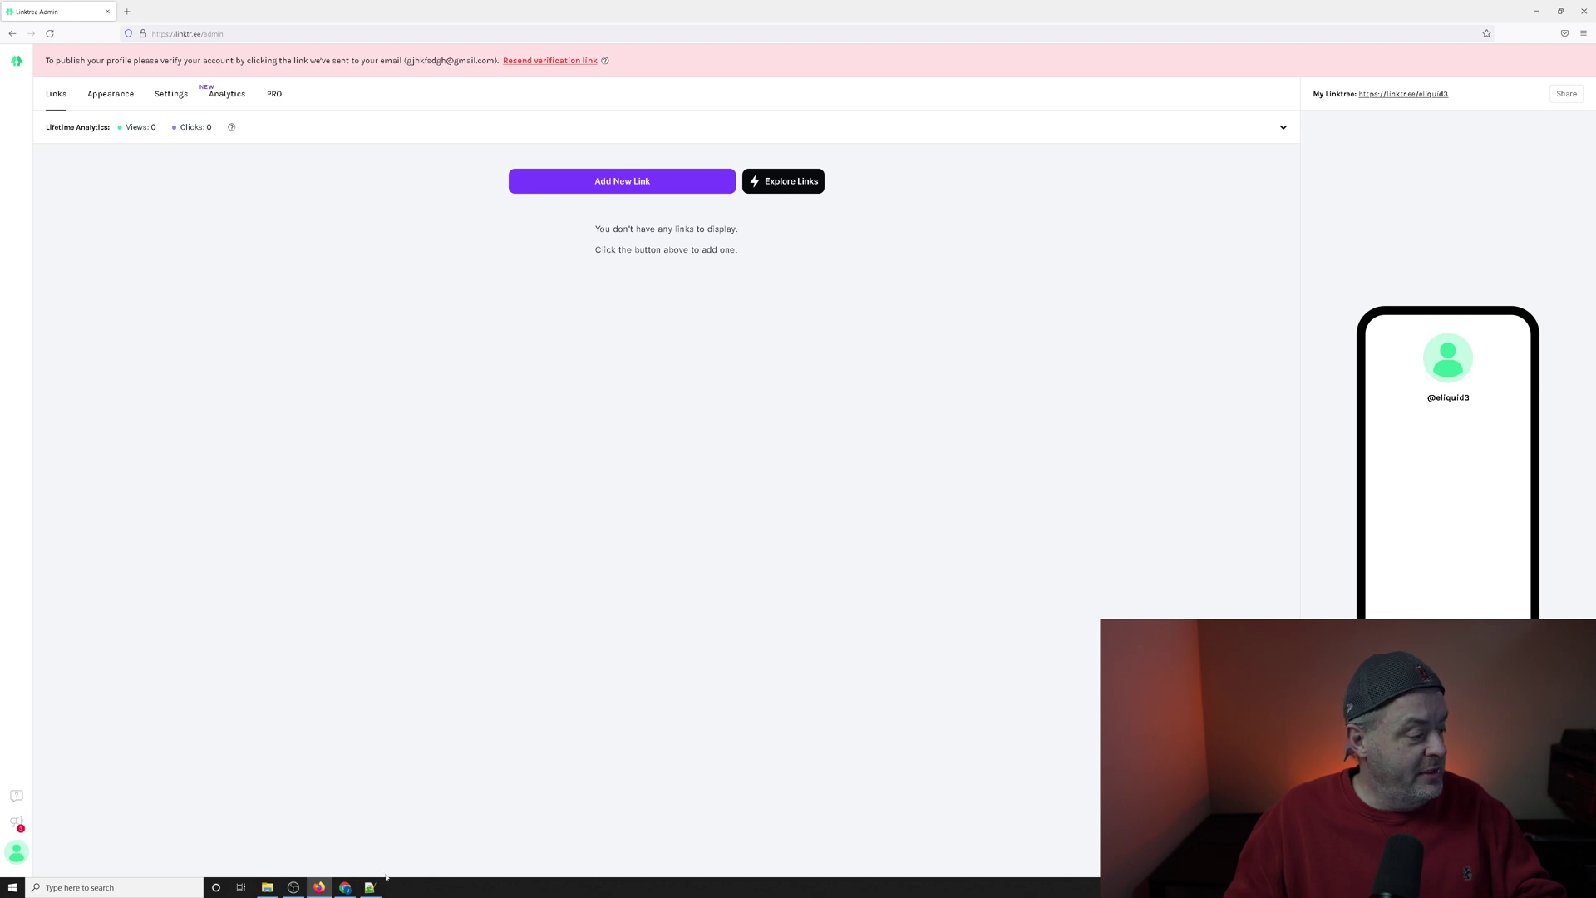
- Go to the Chrome window with the Google 5 account and add a new link
left_click(344, 887)
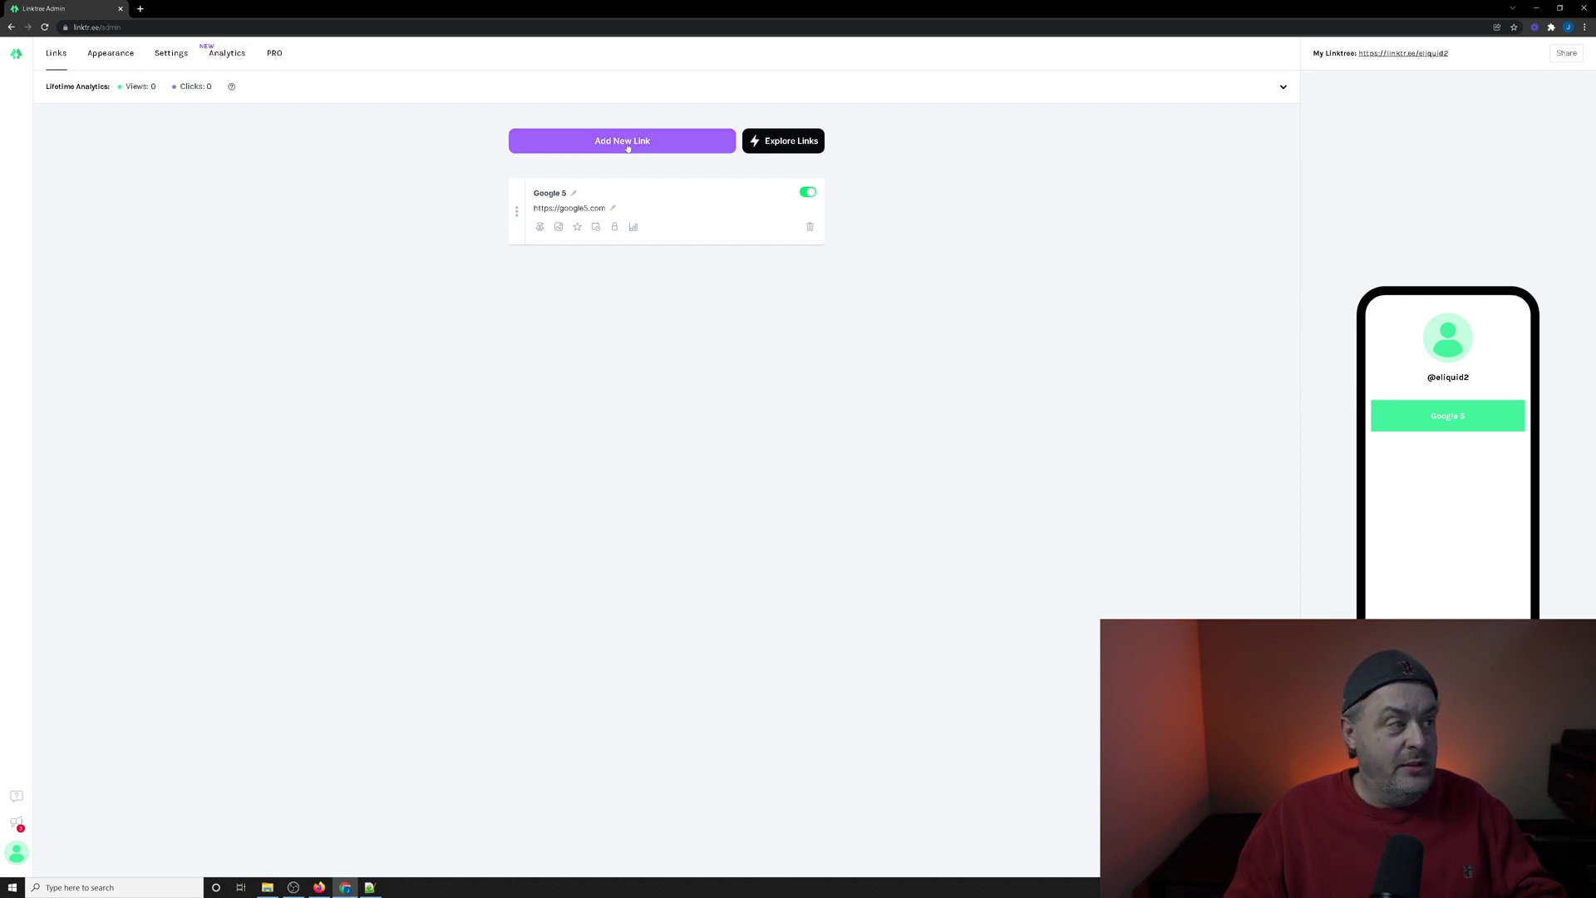
left_click(628, 145)
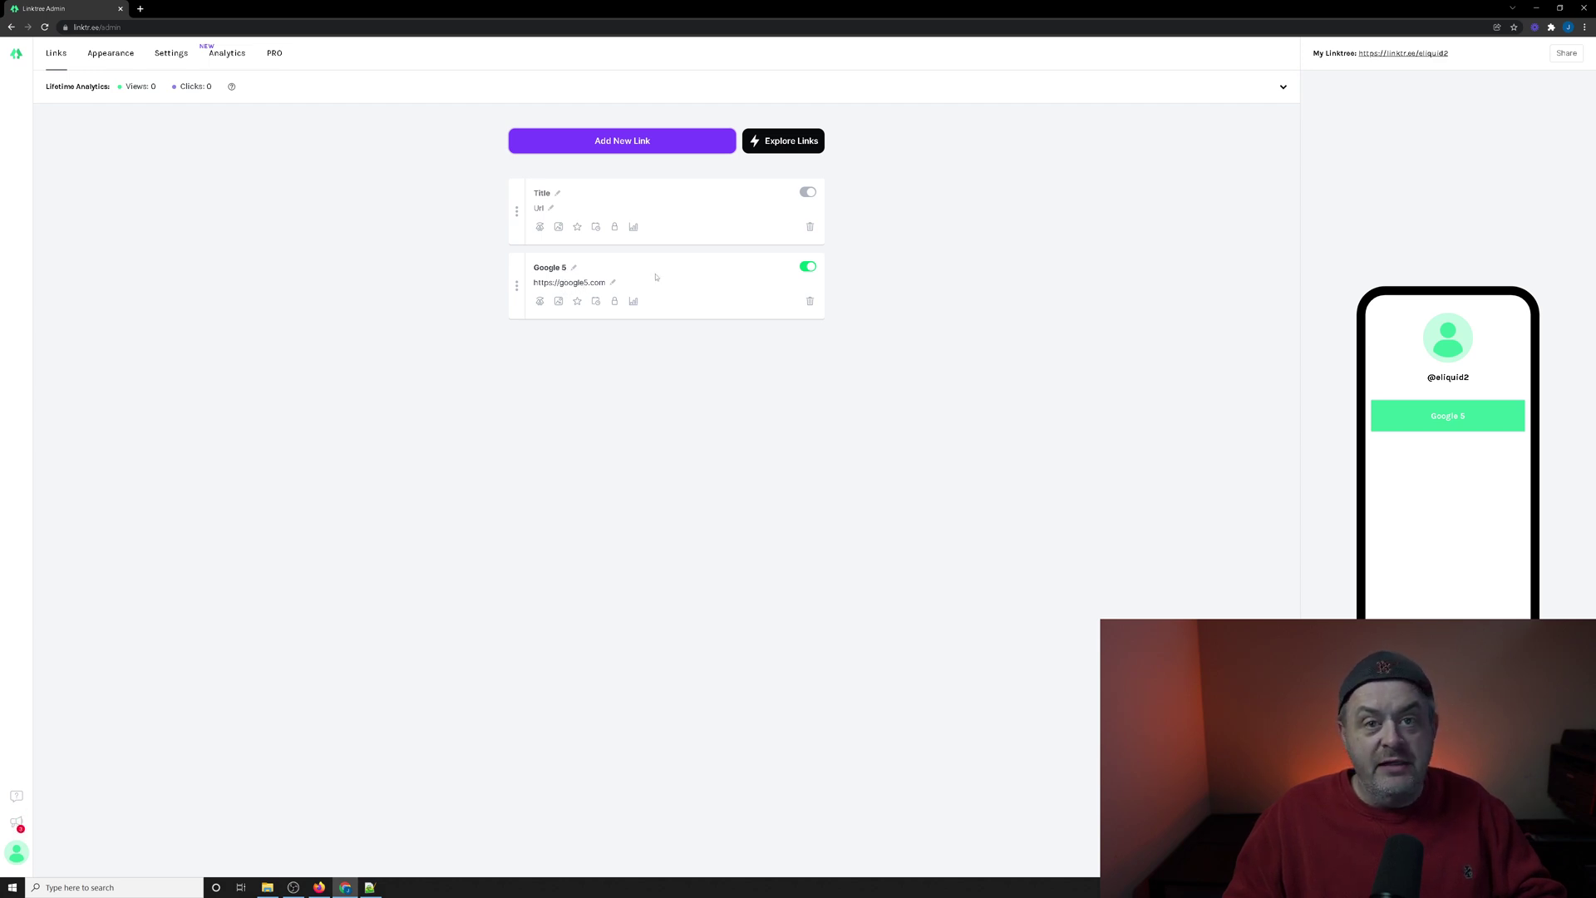
right_click(1382, 56)
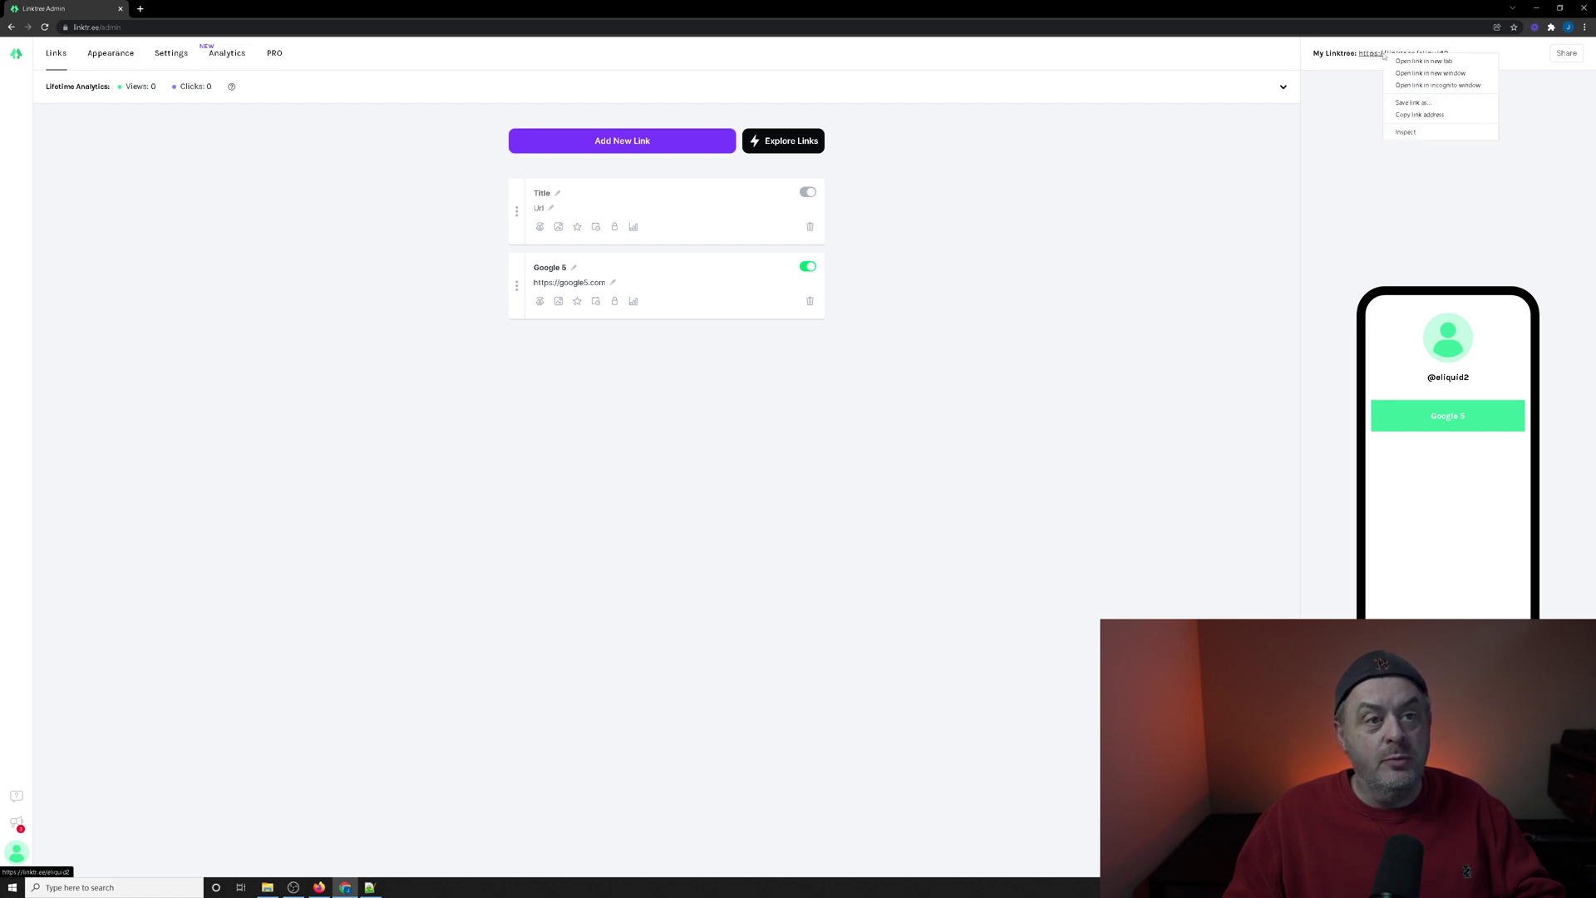
left_click(1409, 59)
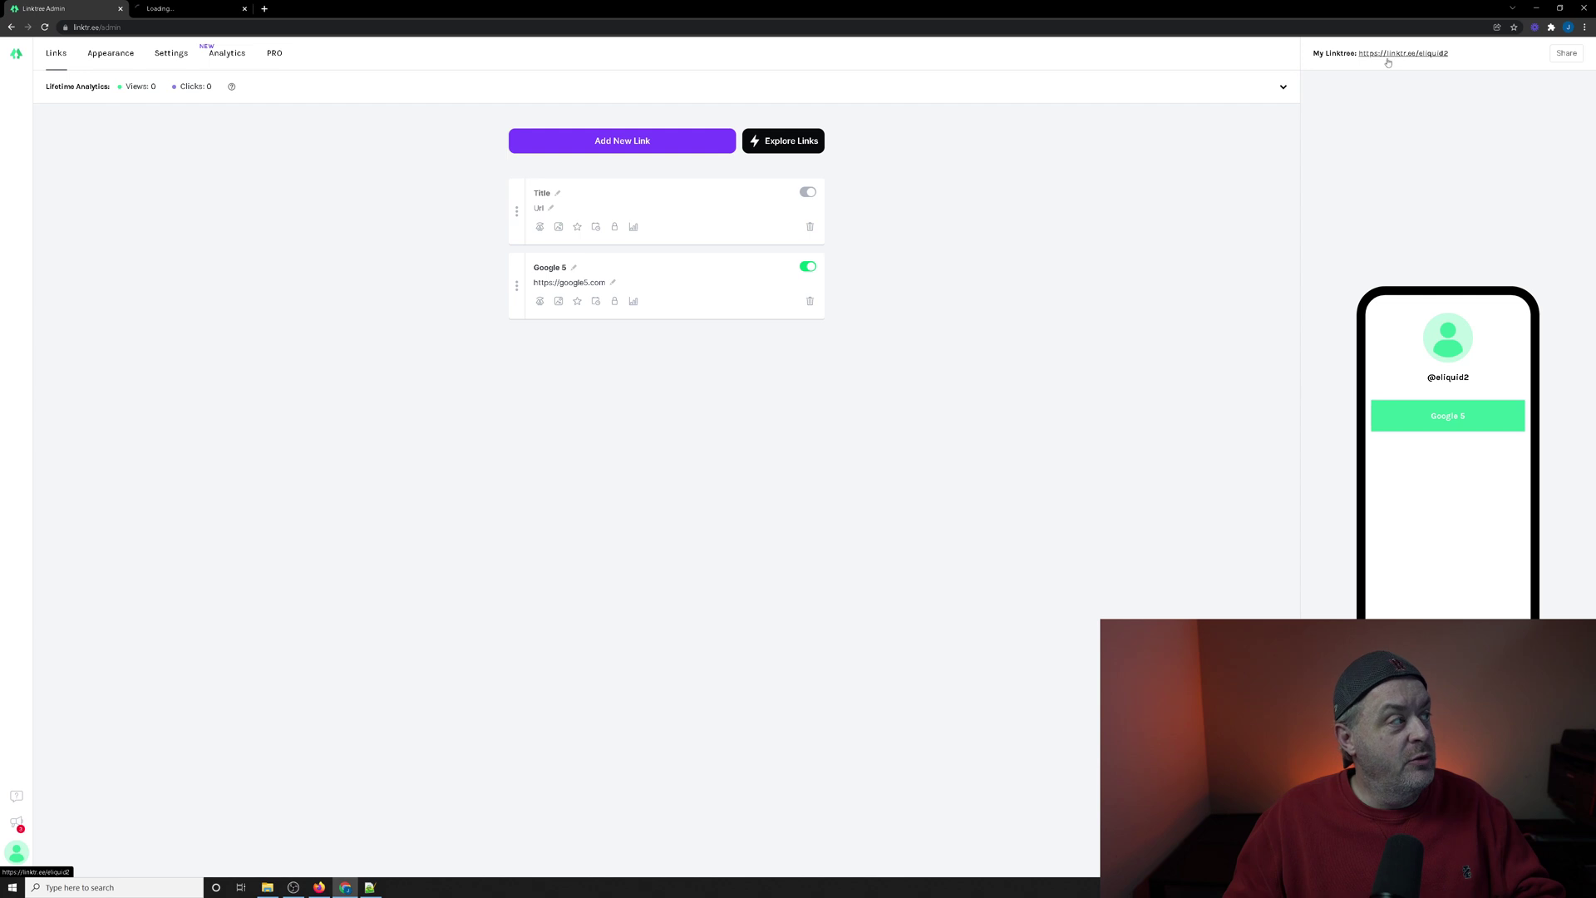
left_click(199, 9)
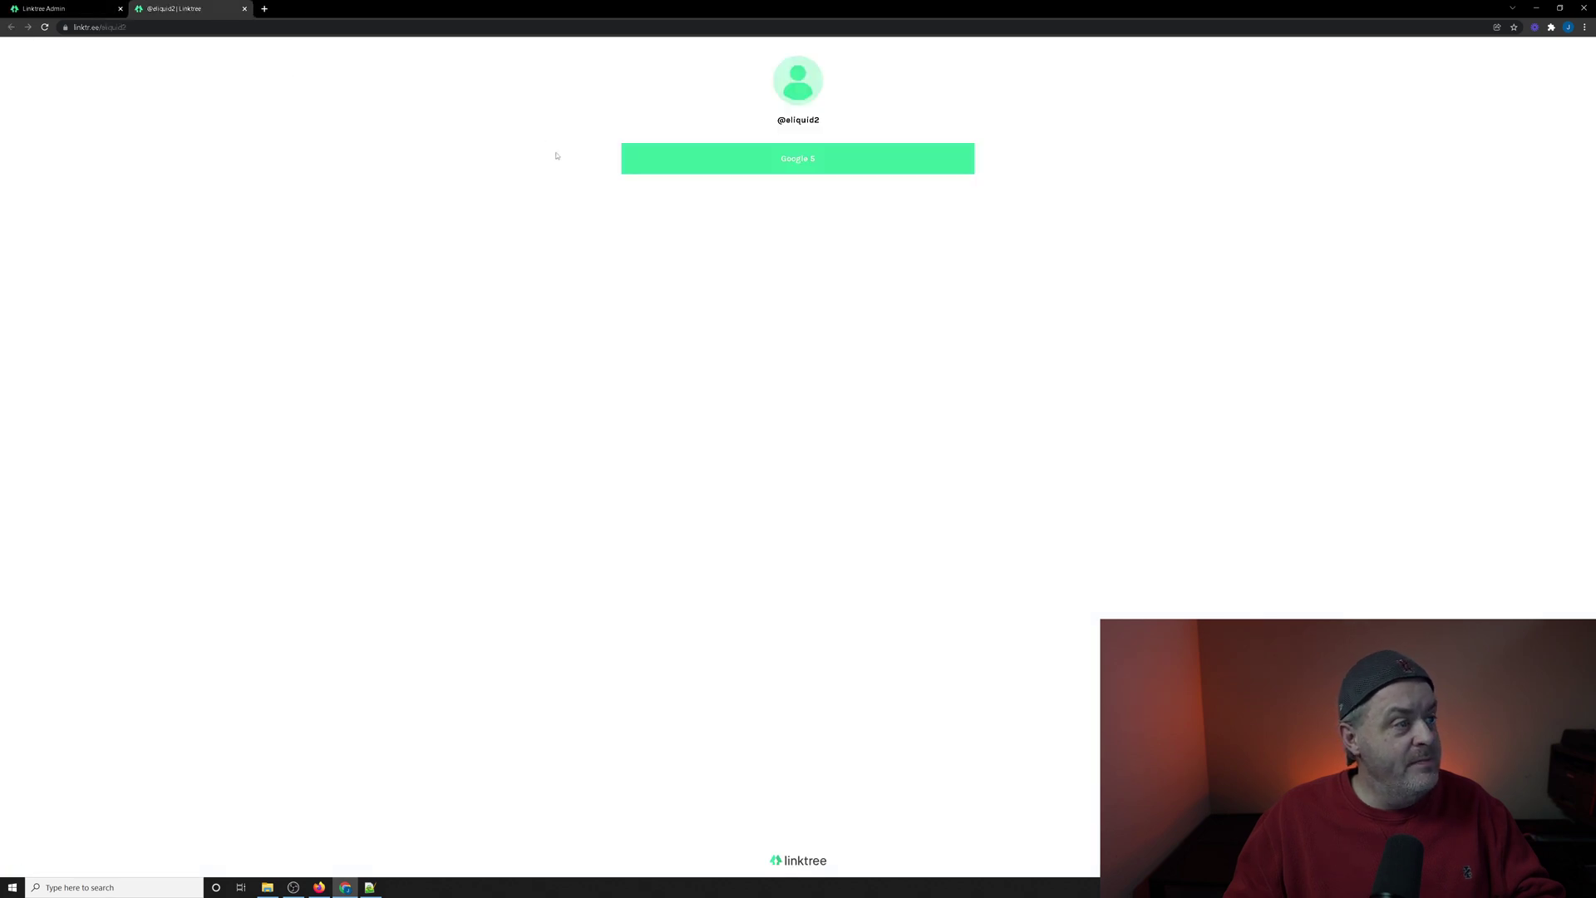